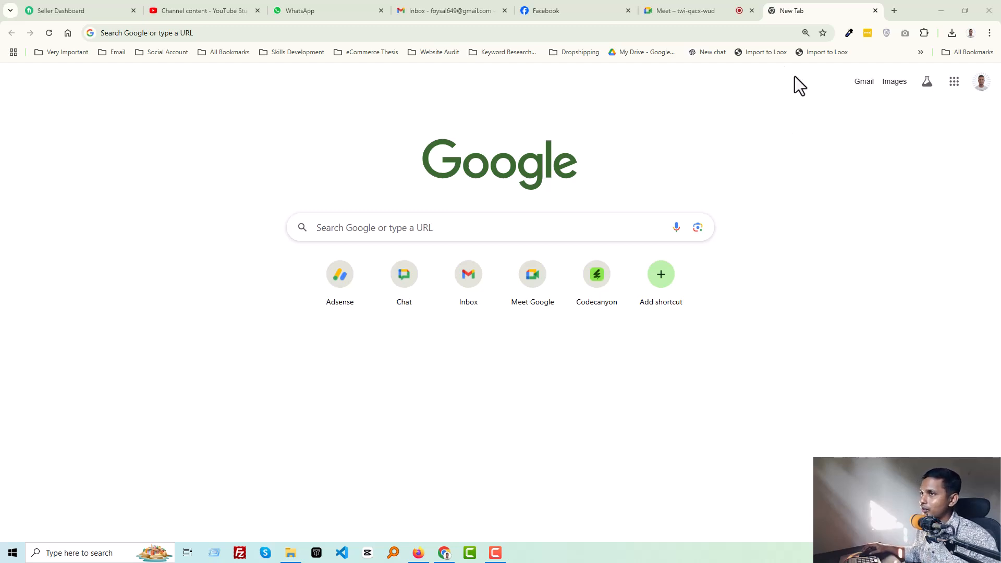
- Open the dollymani.com store website in the browser
left_click(685, 33)
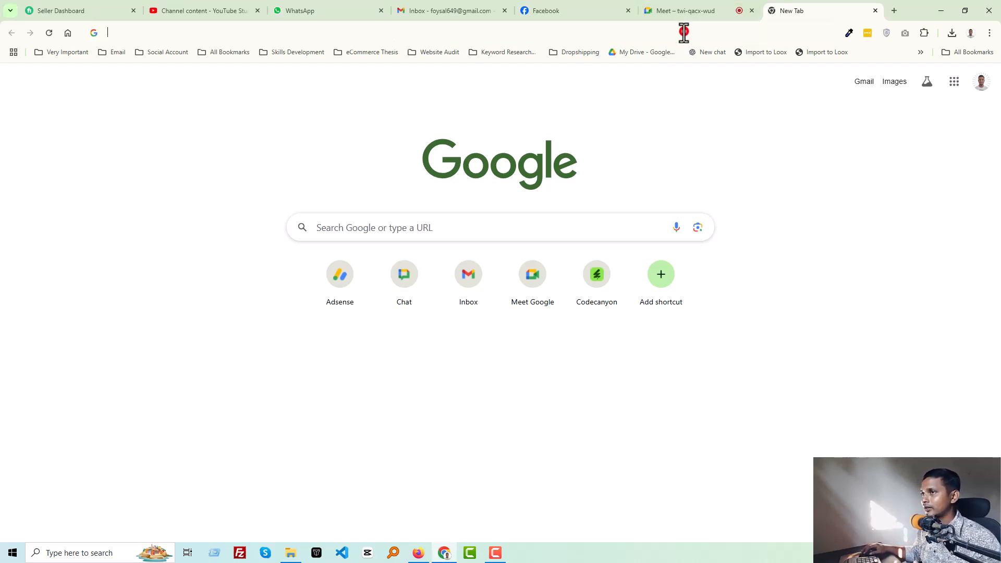
type("do")
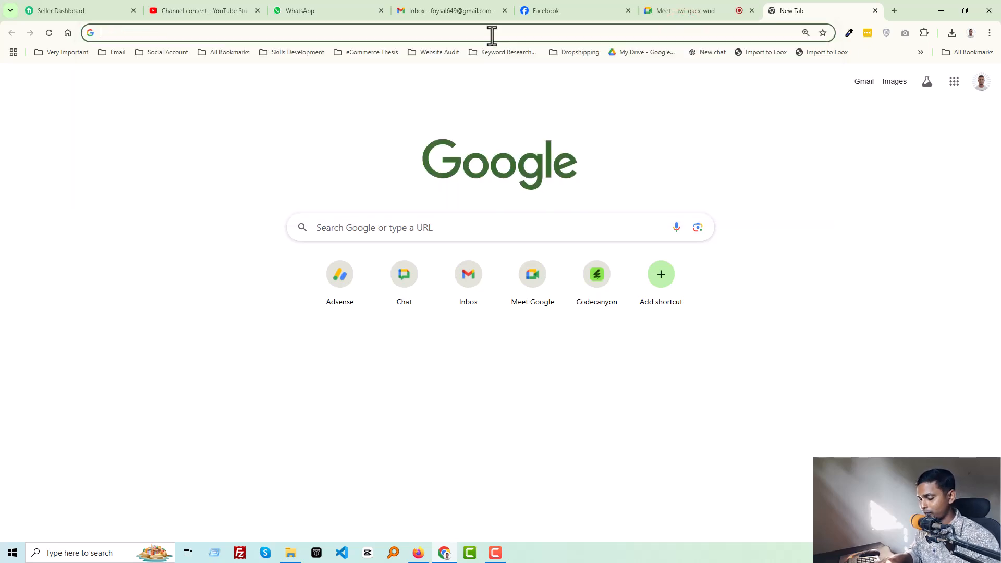
type("do")
key("Return")
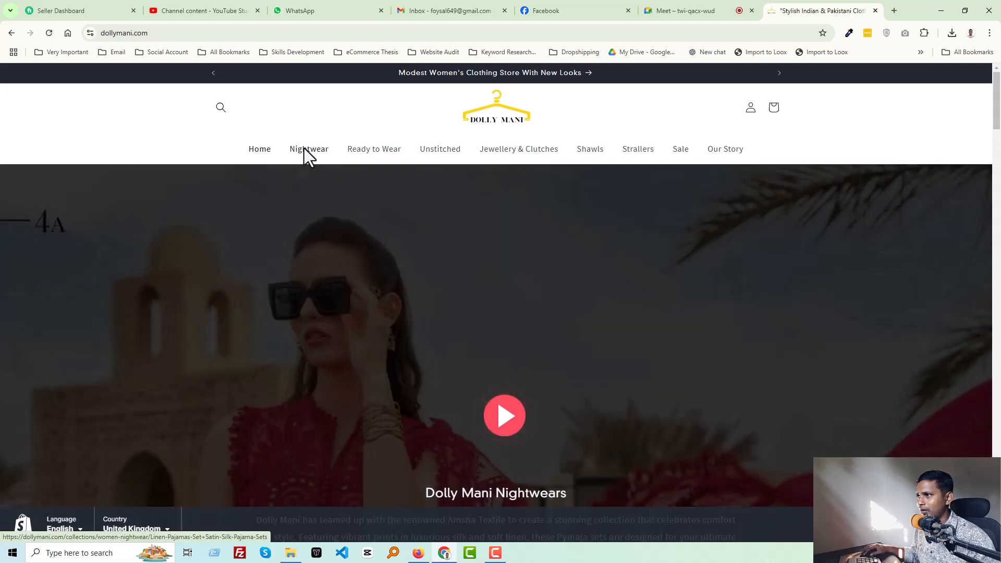
- Open the store's Nightwear collection from the homepage
scroll(308, 156, "down", 10)
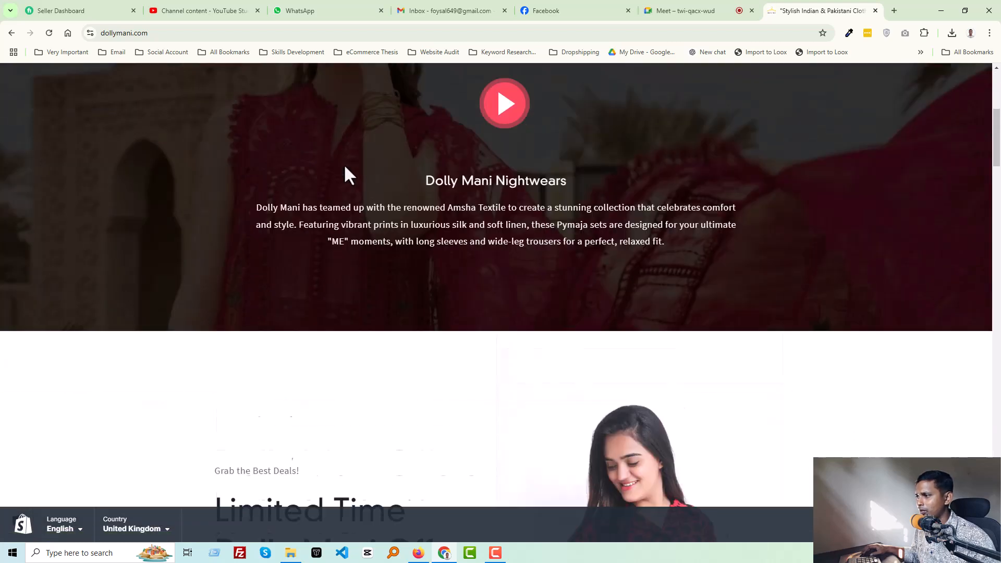
scroll(348, 169, "down", 15)
scroll(419, 189, "up", 16)
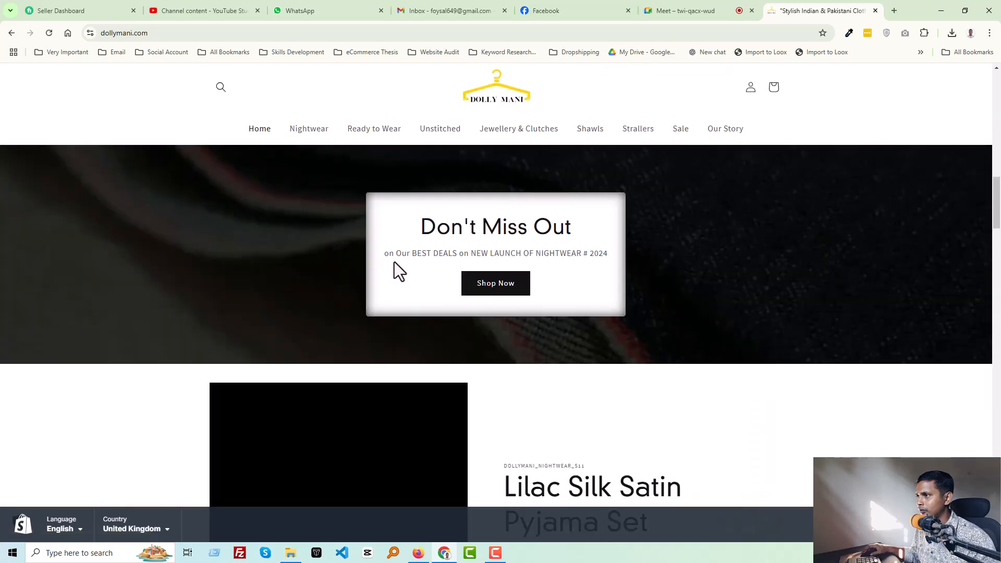
scroll(394, 261, "up", 10)
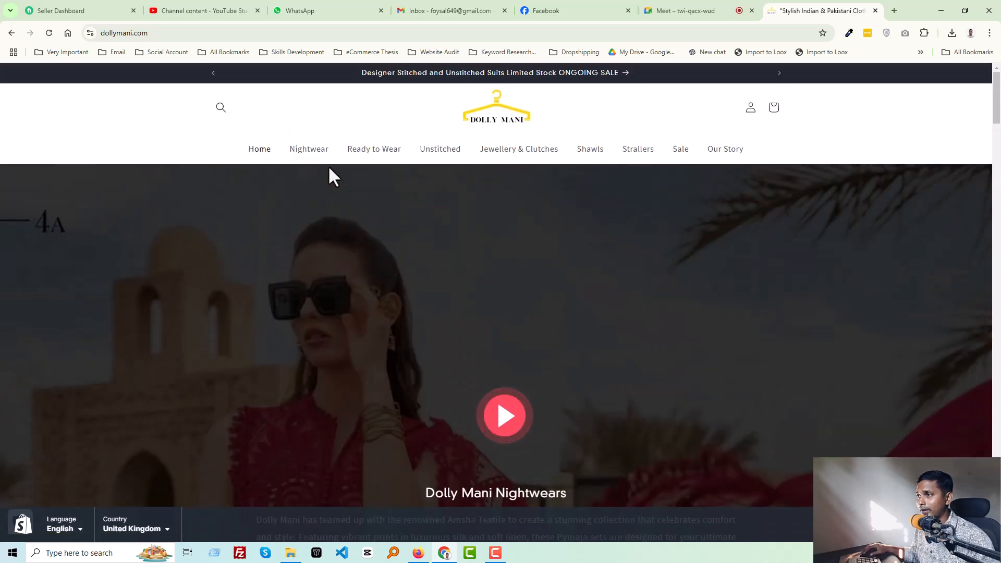
left_click(317, 154)
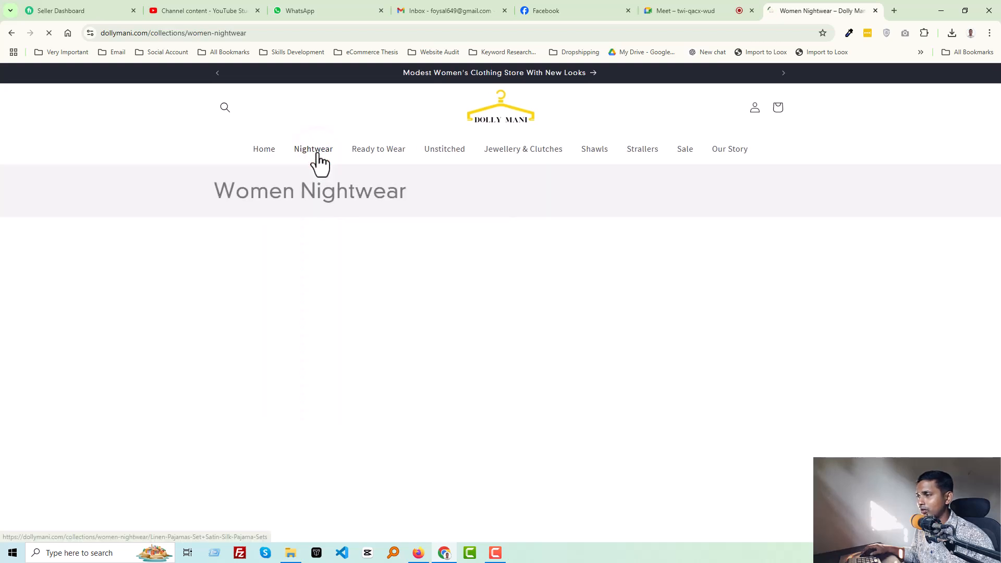
- Open the Abstract floral Linen Pyjama Set product page from the Women Nightwear collection
scroll(618, 274, "down", 3)
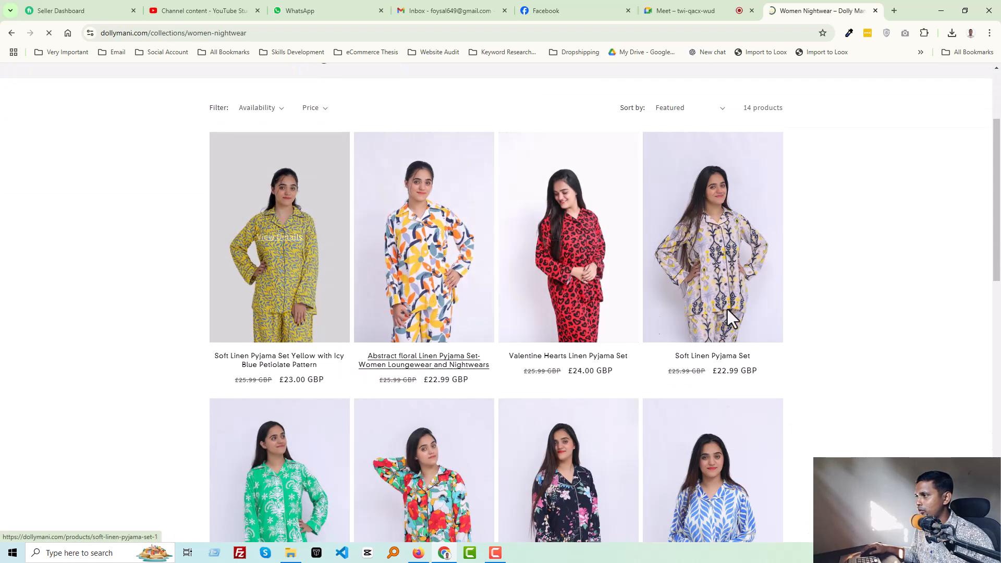
scroll(878, 326, "down", 4)
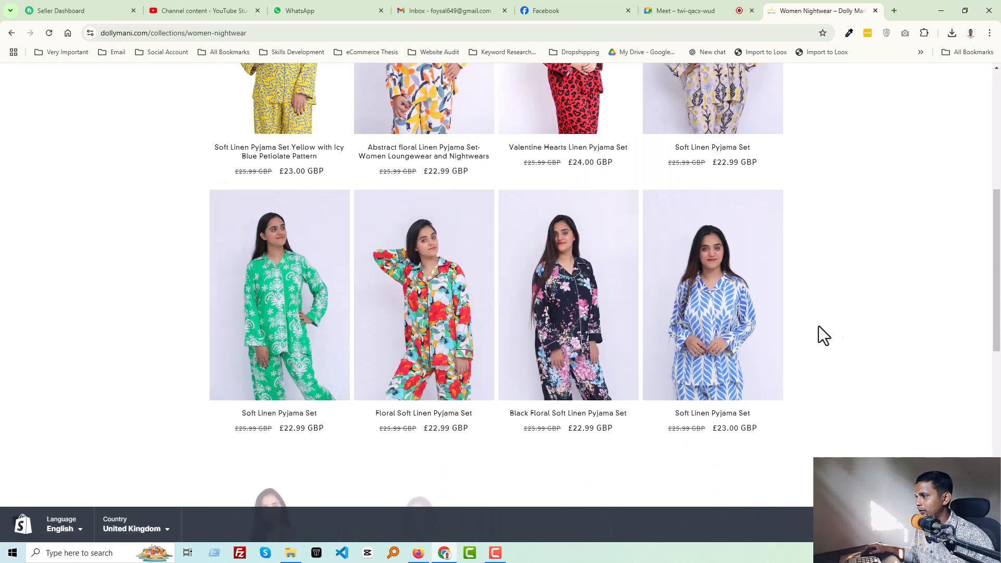
scroll(365, 342, "up", 3)
scroll(501, 369, "down", 3)
scroll(340, 368, "up", 5)
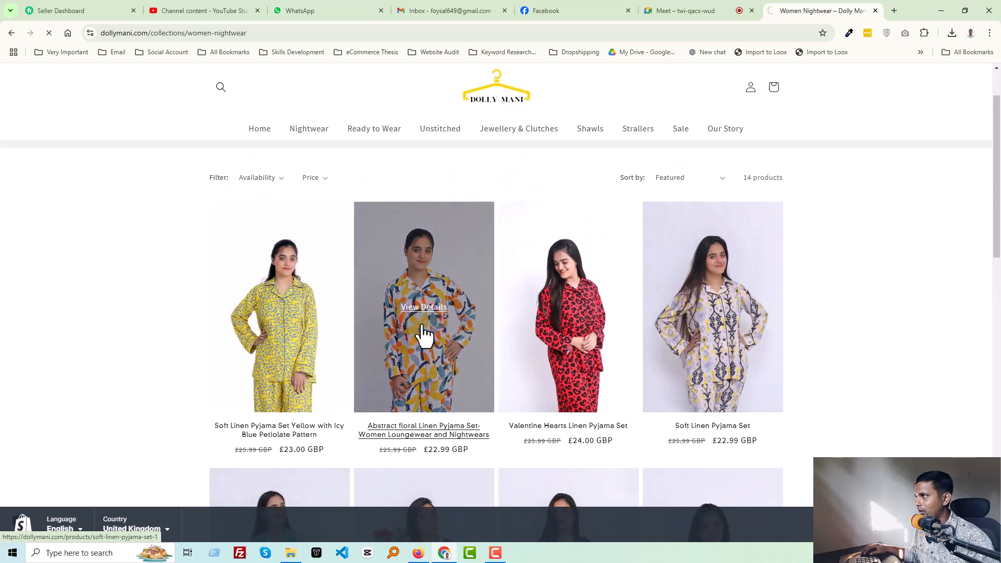
left_click(424, 335)
- Scroll through the product page's photos and description
scroll(428, 305, "down", 3)
scroll(430, 303, "down", 12)
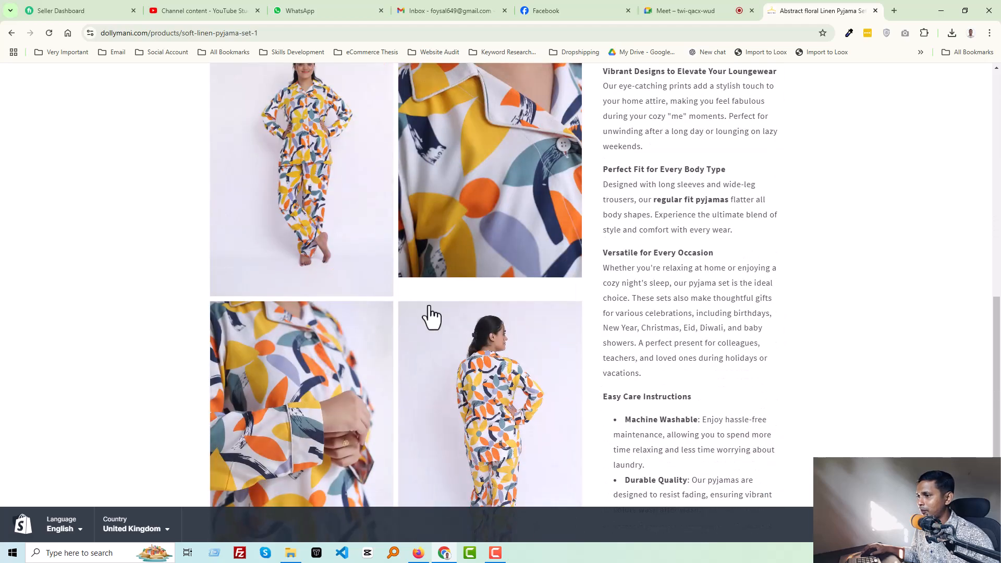
scroll(476, 319, "up", 10)
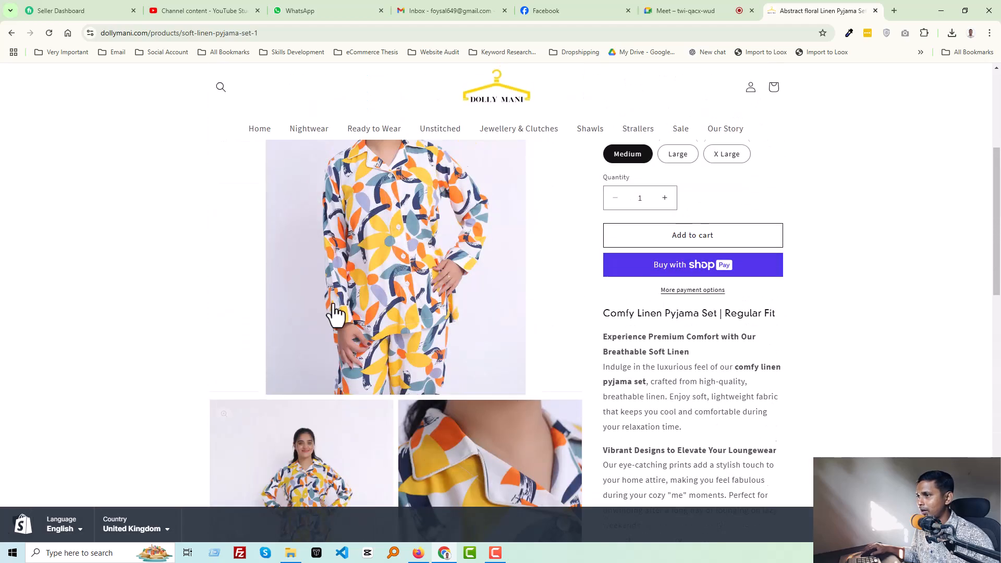
scroll(336, 311, "down", 7)
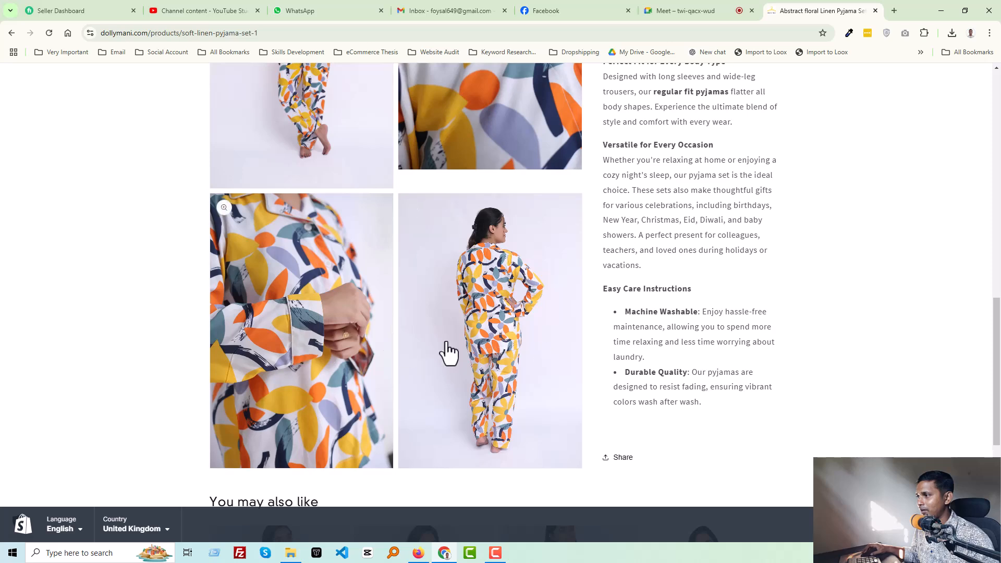
scroll(402, 351, "up", 7)
scroll(464, 350, "up", 8)
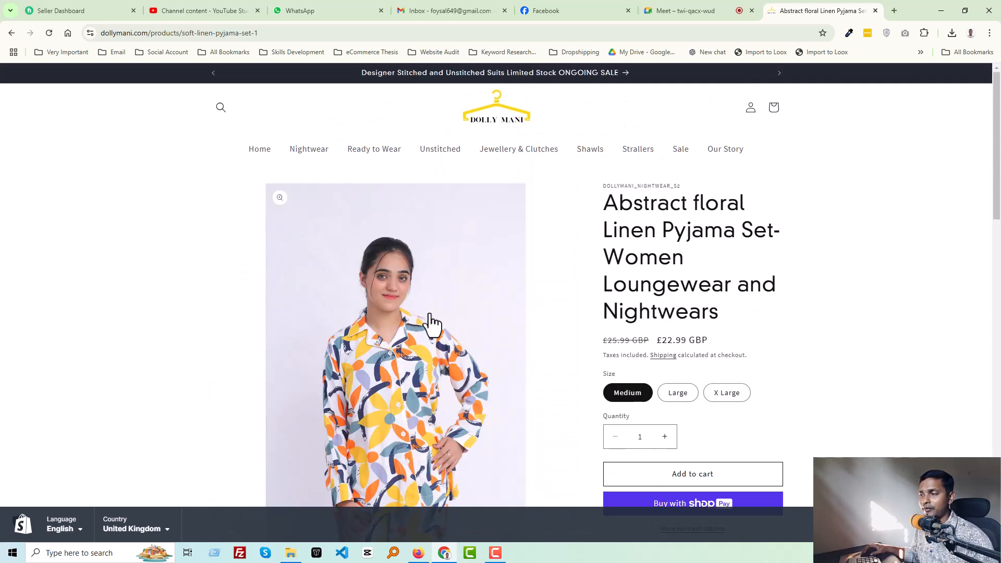
- Open canva.com in a new browser tab
left_click(898, 14)
type("canva.com")
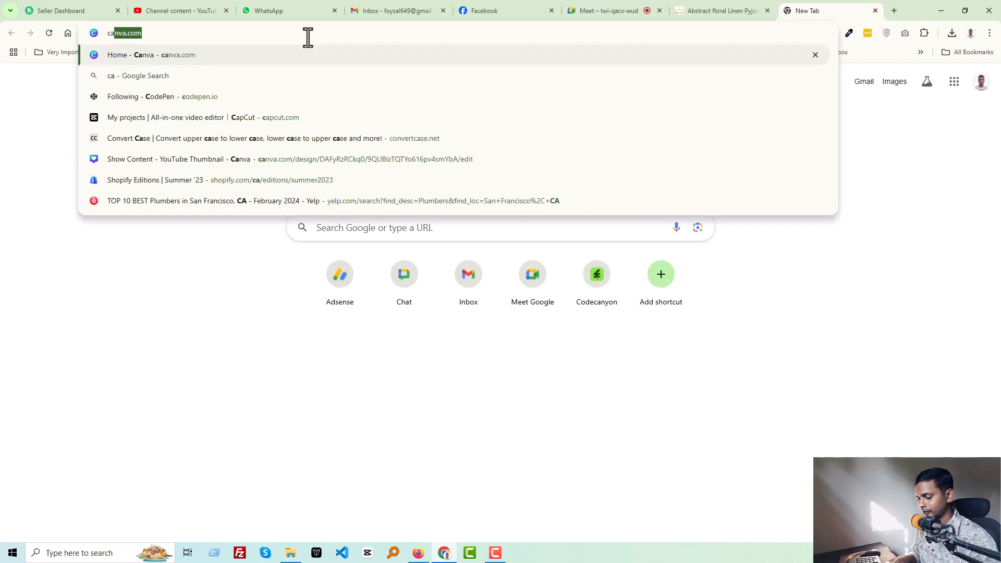
key("Return")
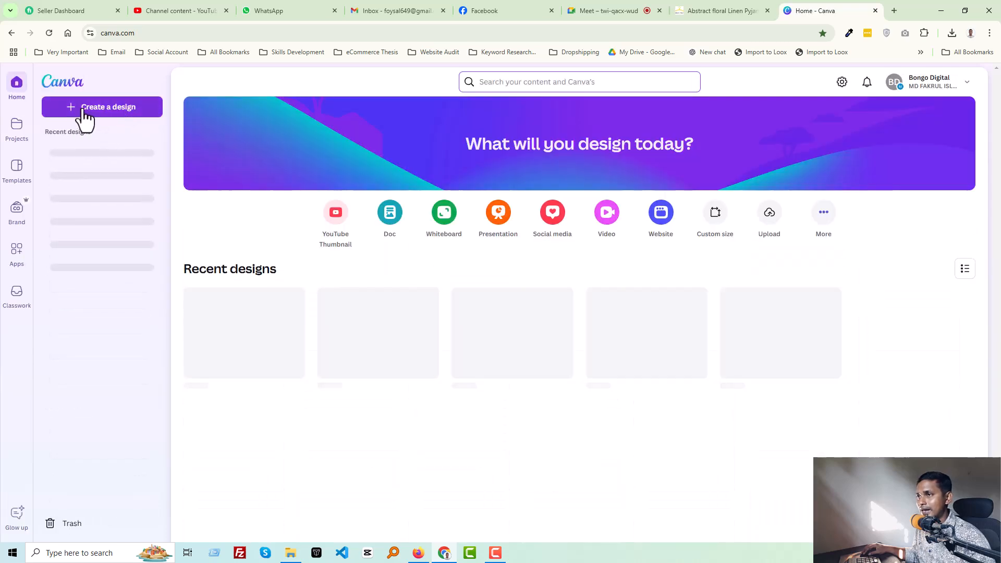
- Create a new Mobile Video design from the Videos category
left_click(94, 111)
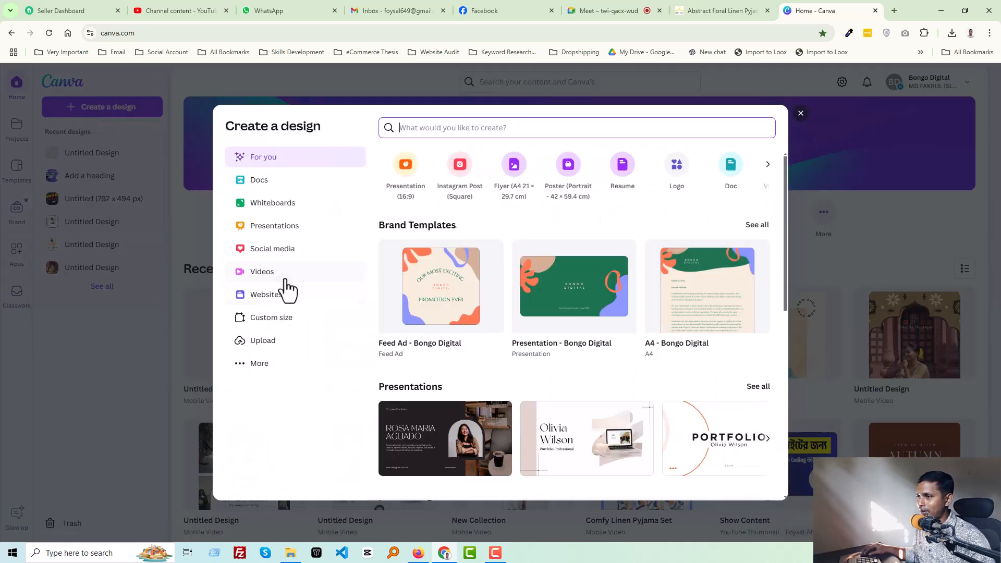
left_click(289, 272)
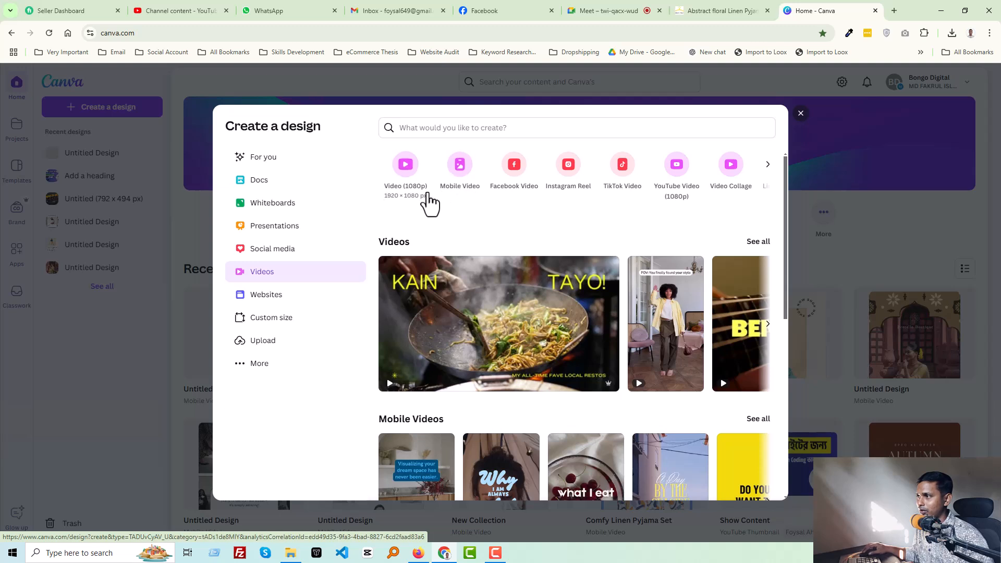
left_click(459, 166)
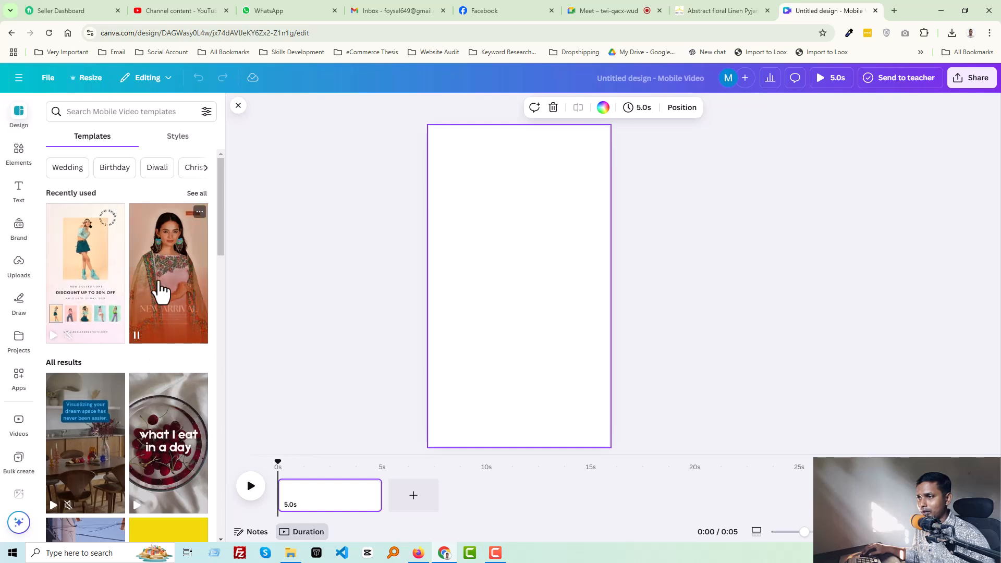
- Search the mobile video templates for Fashion
scroll(159, 292, "down", 3)
left_click(268, 192)
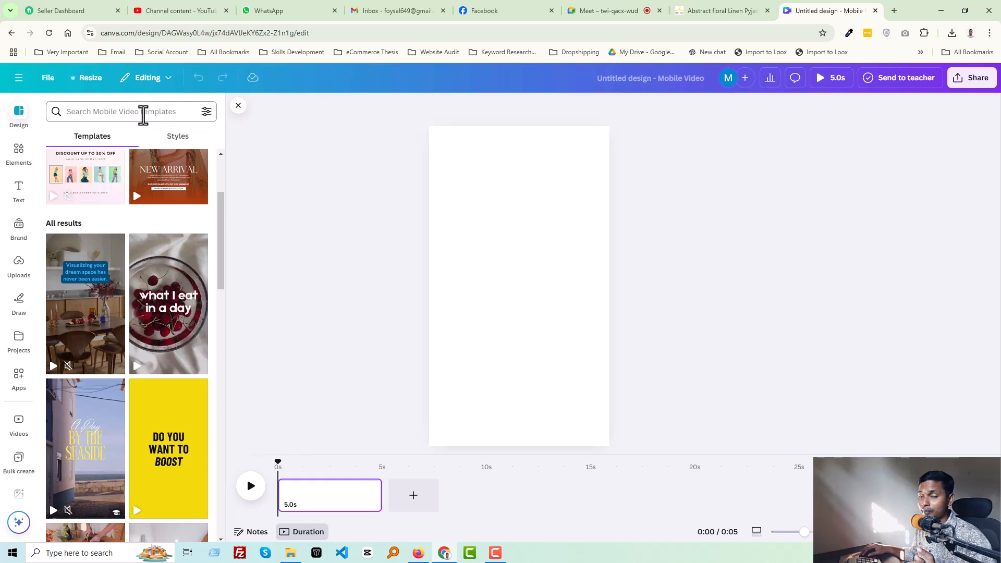
left_click(143, 115)
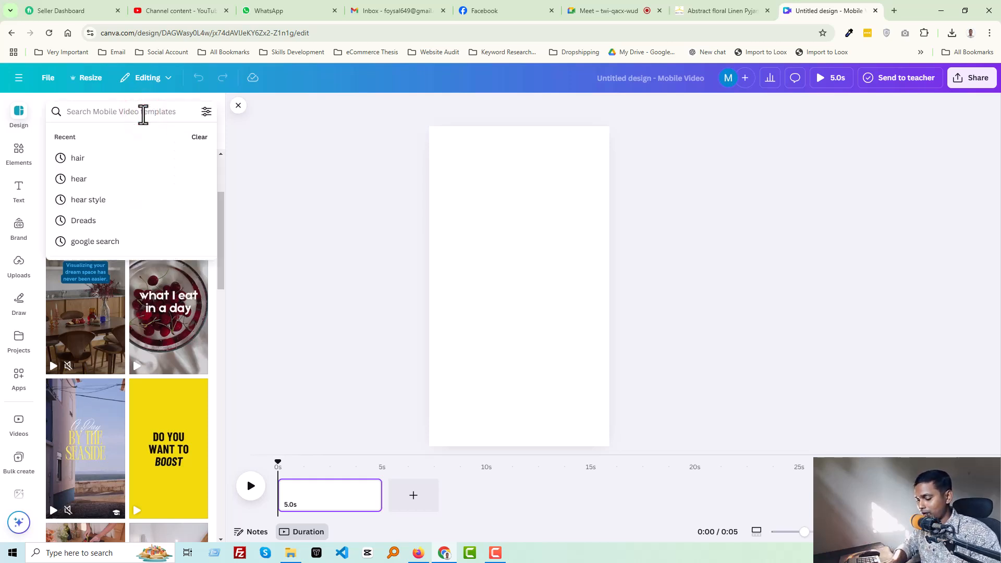
type("Fashion")
key("Return")
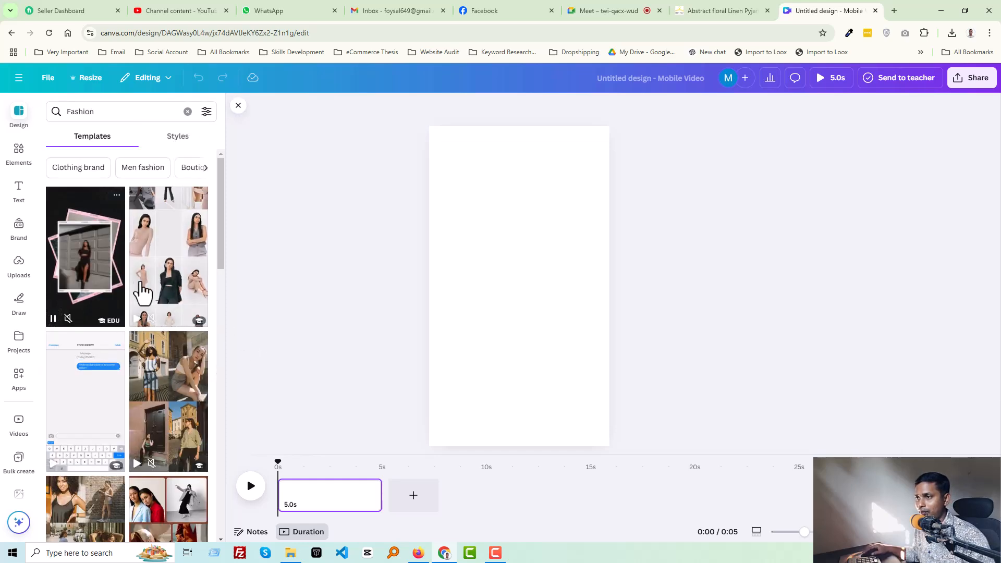
- Browse the Fashion template results
scroll(160, 296, "down", 3)
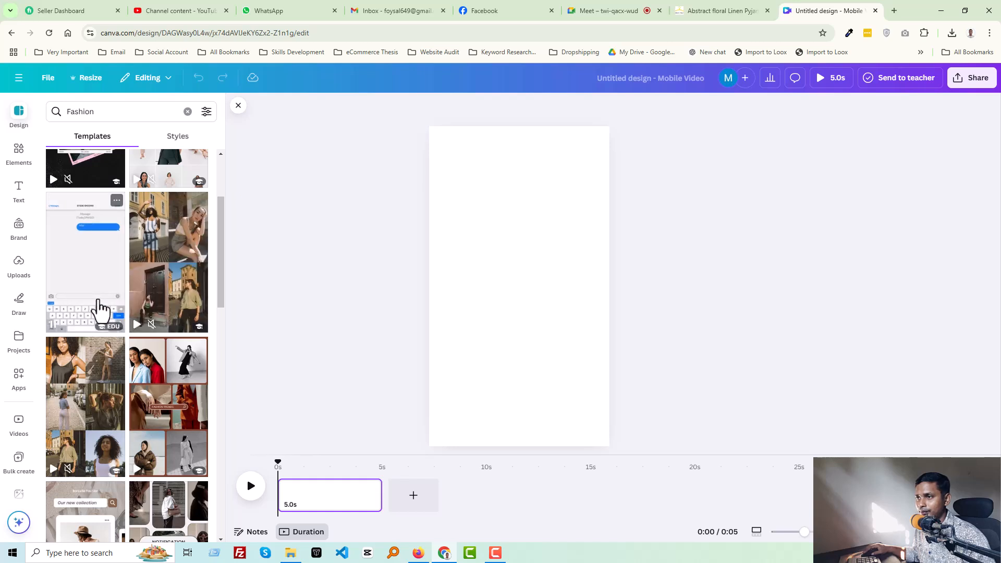
scroll(96, 309, "down", 2)
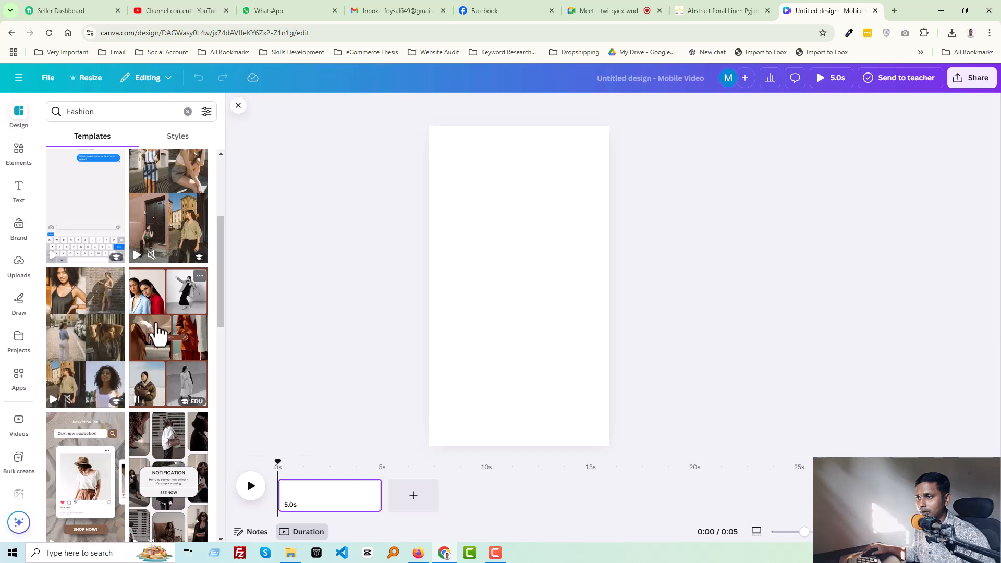
scroll(159, 333, "down", 4)
scroll(159, 332, "down", 2)
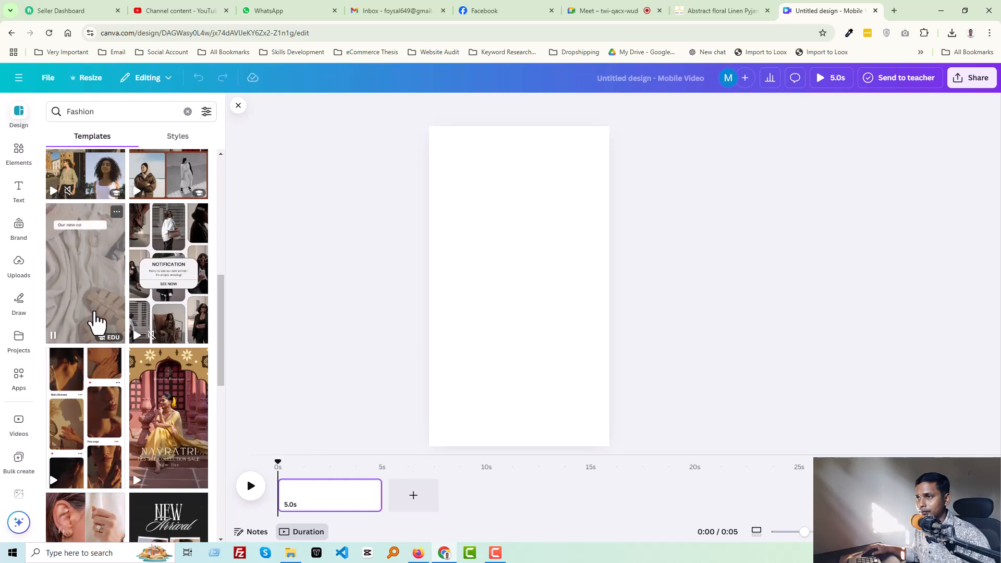
scroll(95, 321, "down", 8)
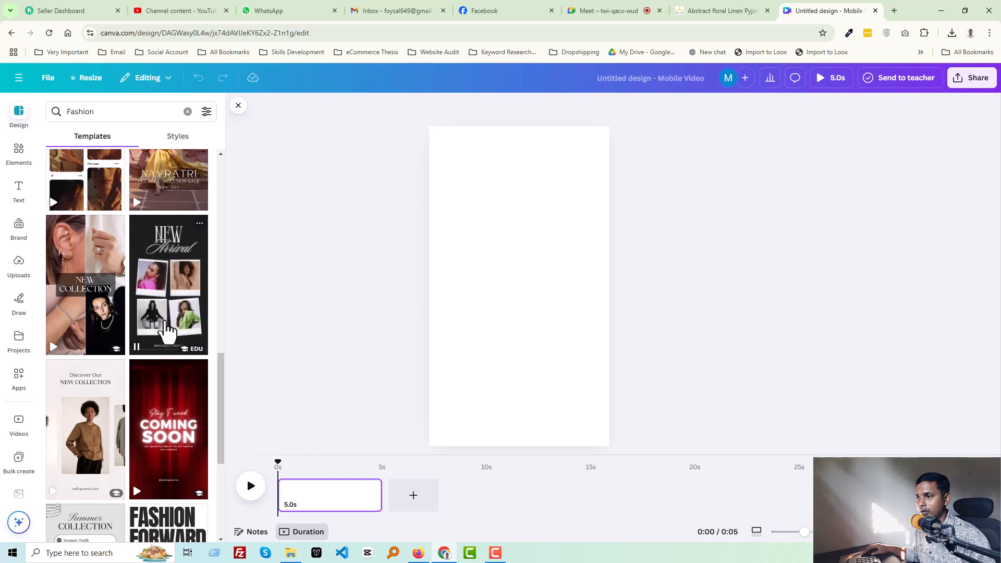
scroll(162, 334, "down", 2)
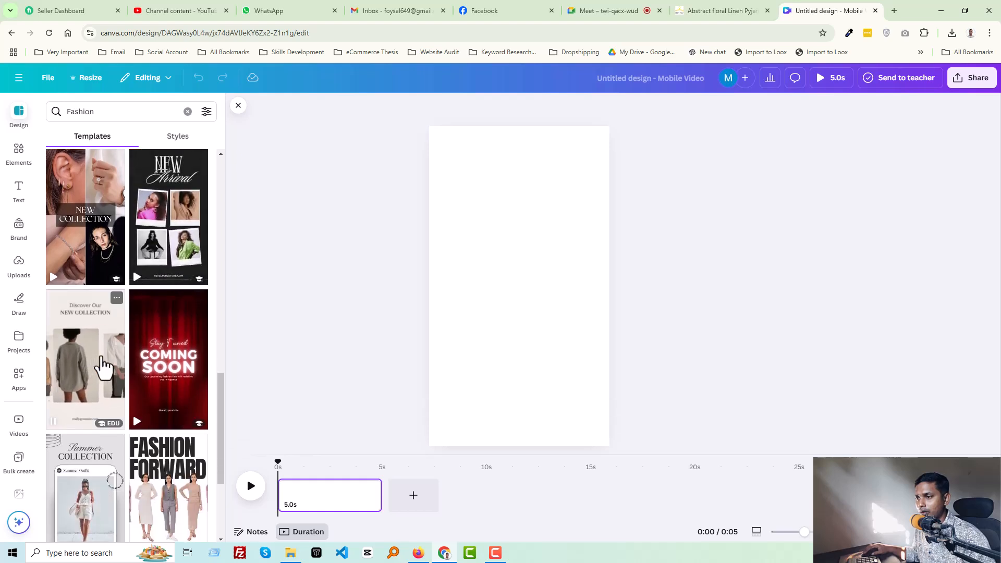
scroll(105, 367, "down", 2)
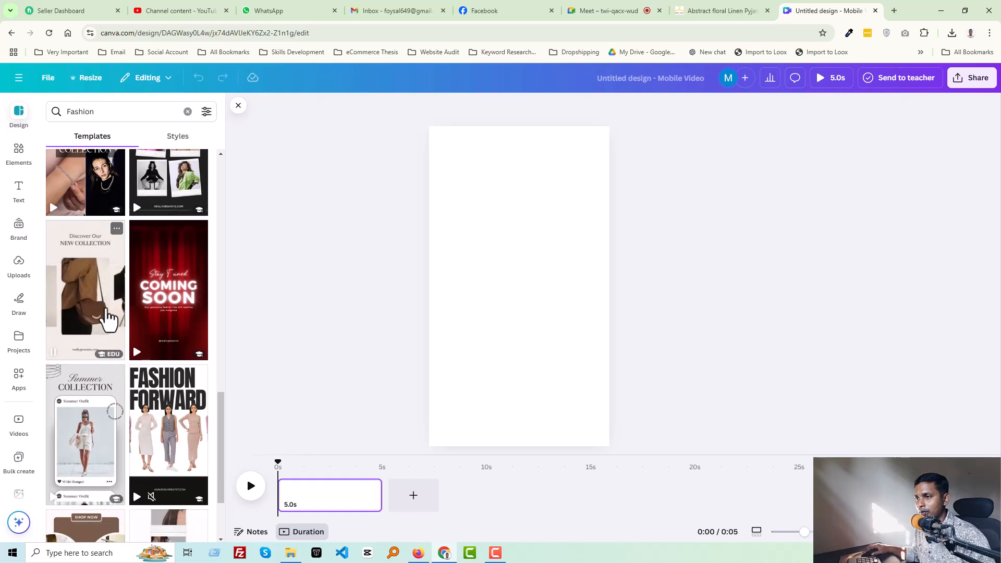
scroll(107, 318, "down", 1)
scroll(135, 417, "down", 3)
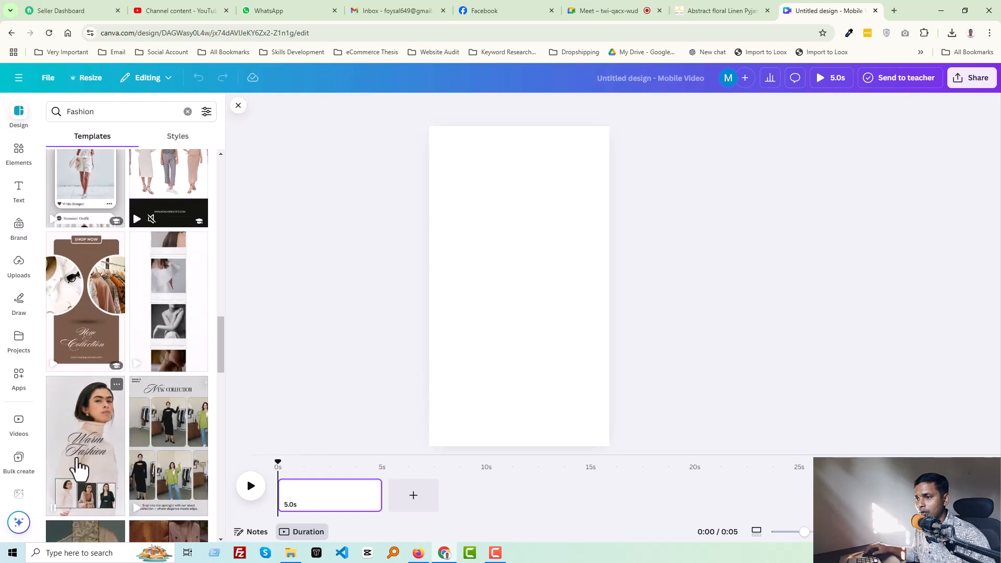
scroll(84, 443, "down", 2)
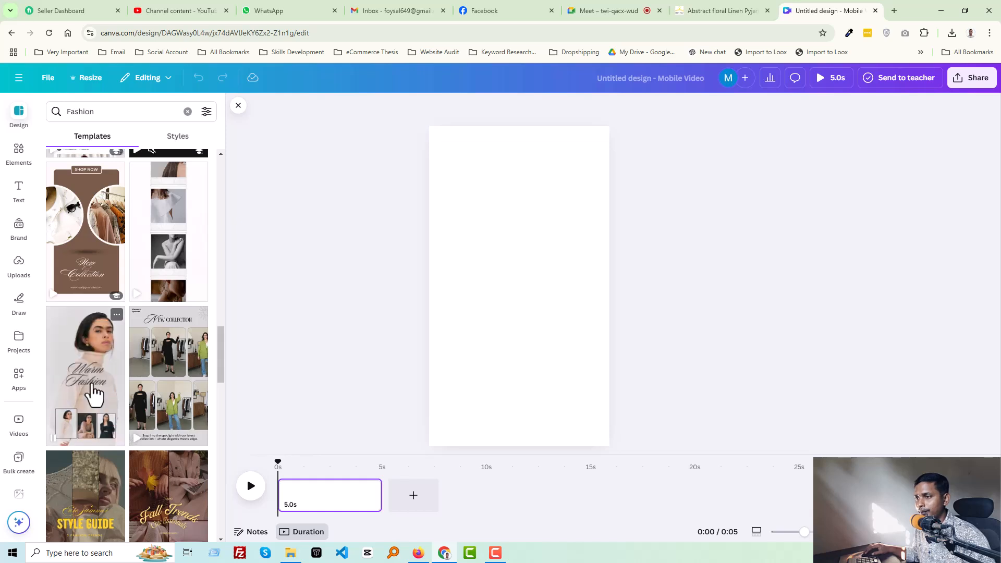
scroll(109, 417, "down", 5)
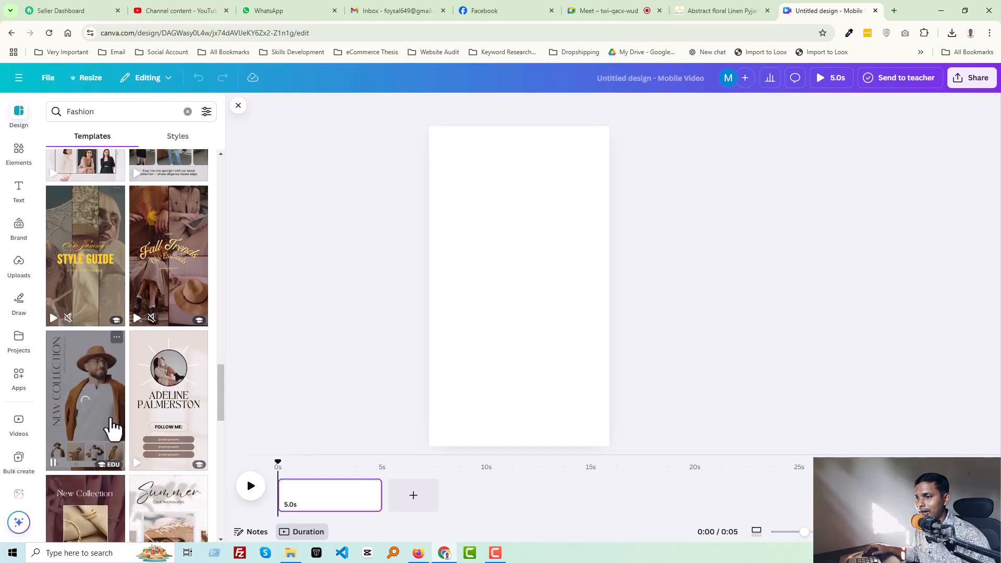
scroll(114, 425, "down", 10)
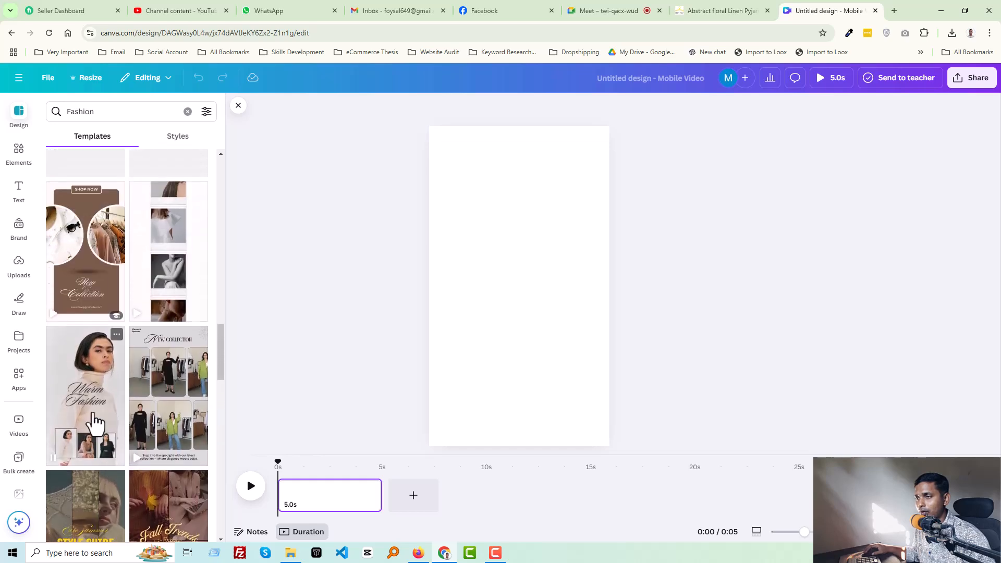
- Apply all 10 pages of the Beige Simple Animation Discover Our New Collection template to the design
scroll(86, 396, "up", 5)
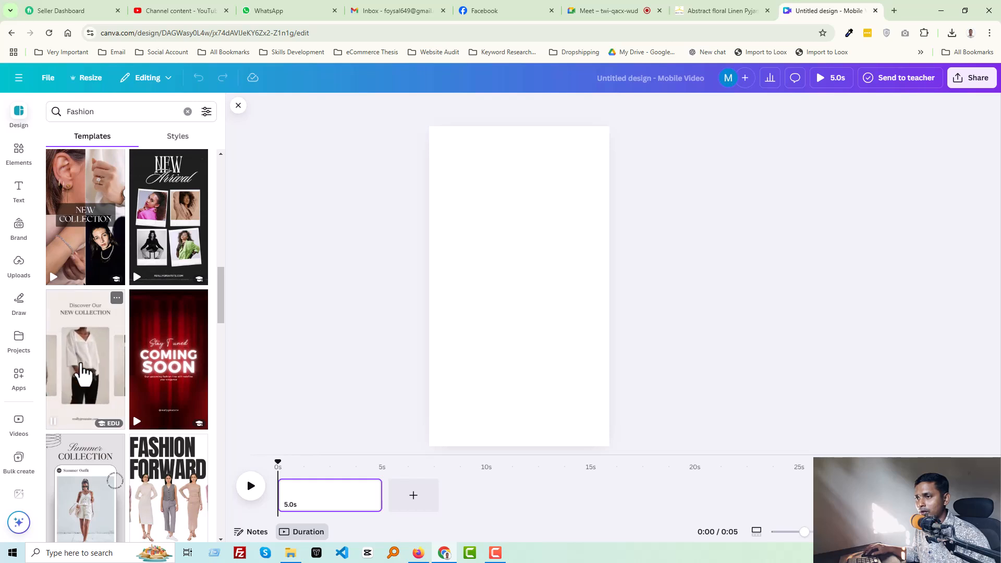
left_click(82, 373)
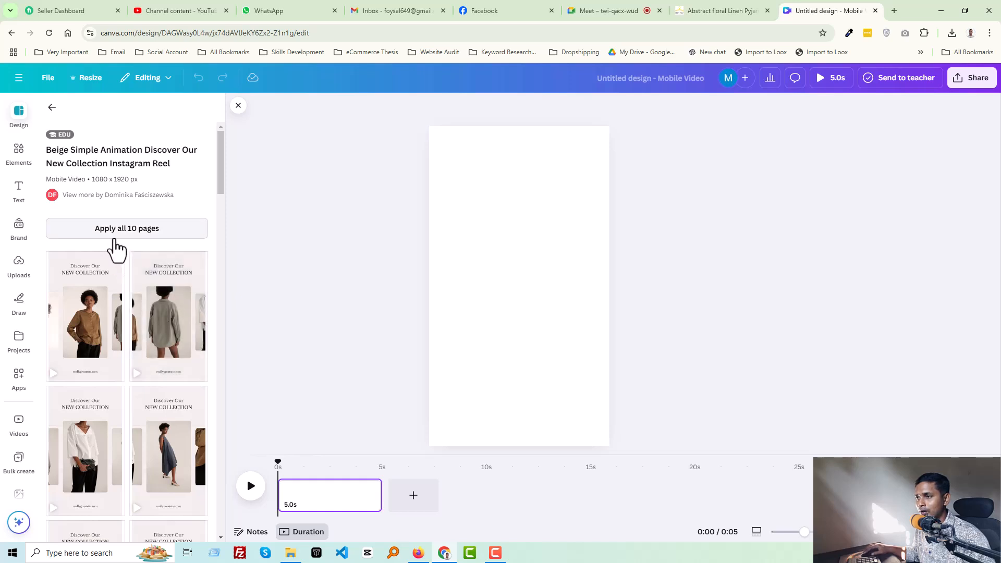
left_click(149, 229)
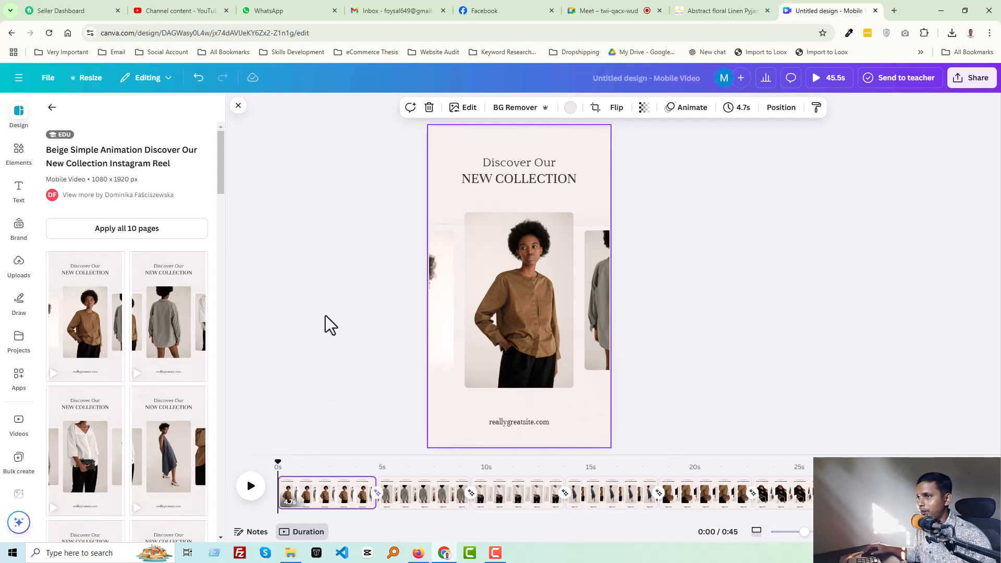
- Delete the last five pages of the video so only five template pages remain
left_click(799, 493)
key("Delete")
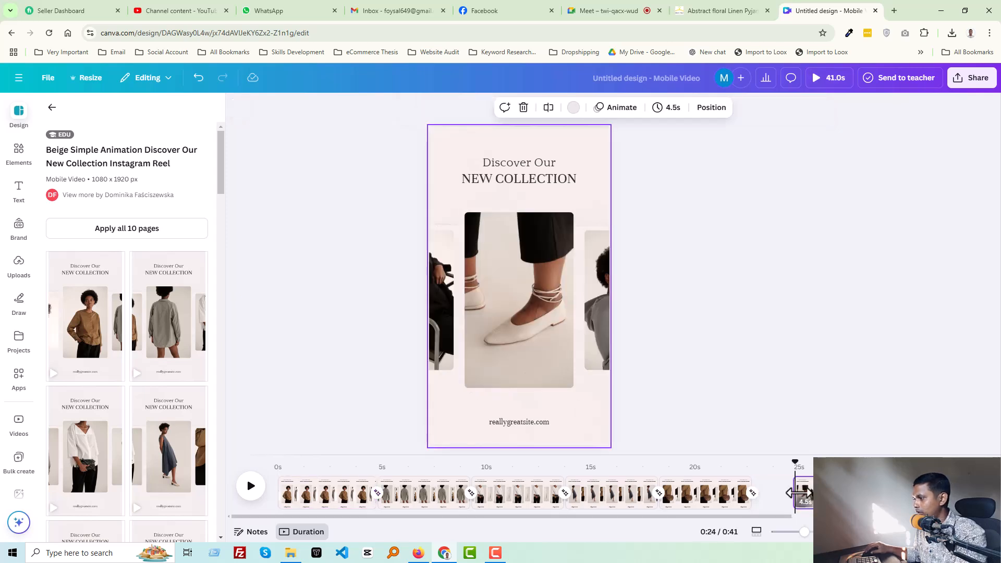
left_click(807, 499)
key("Delete")
key("Delete")
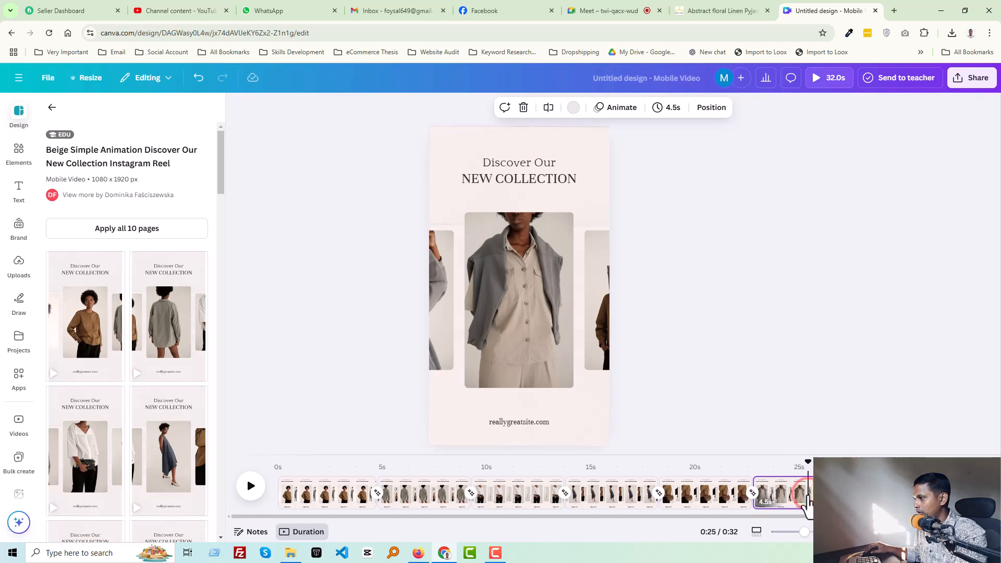
key("Delete")
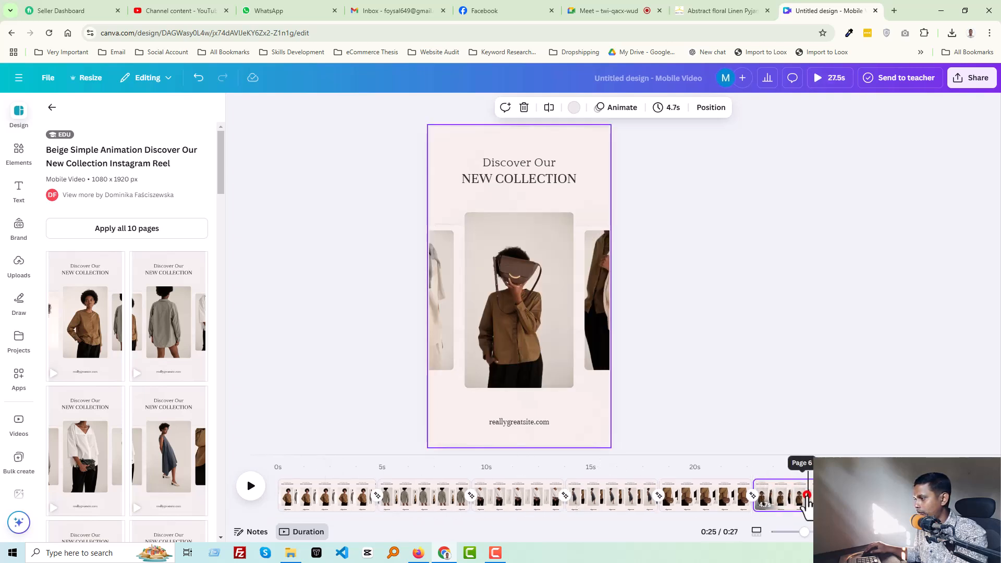
key("Delete")
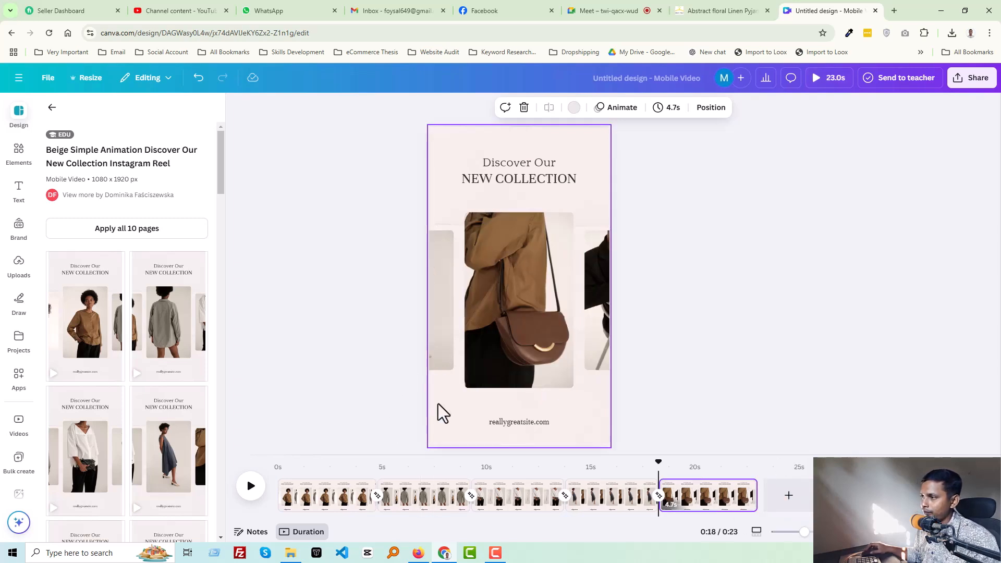
left_click(694, 494)
left_click_drag(695, 462, 199, 474)
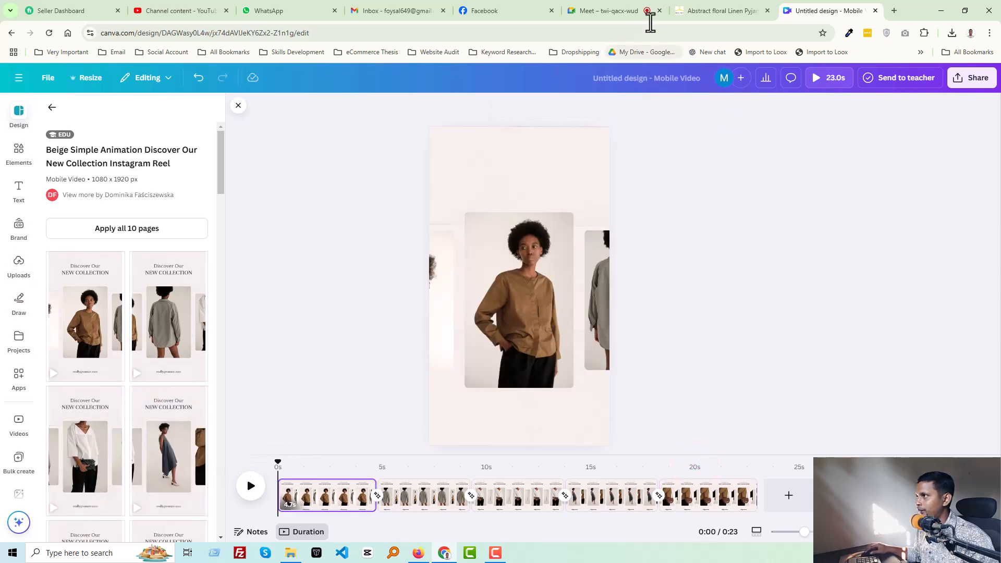
- Switch to the Dolly Mani product page and copy the words Linen Pyjama Set from the product title
left_click(730, 9)
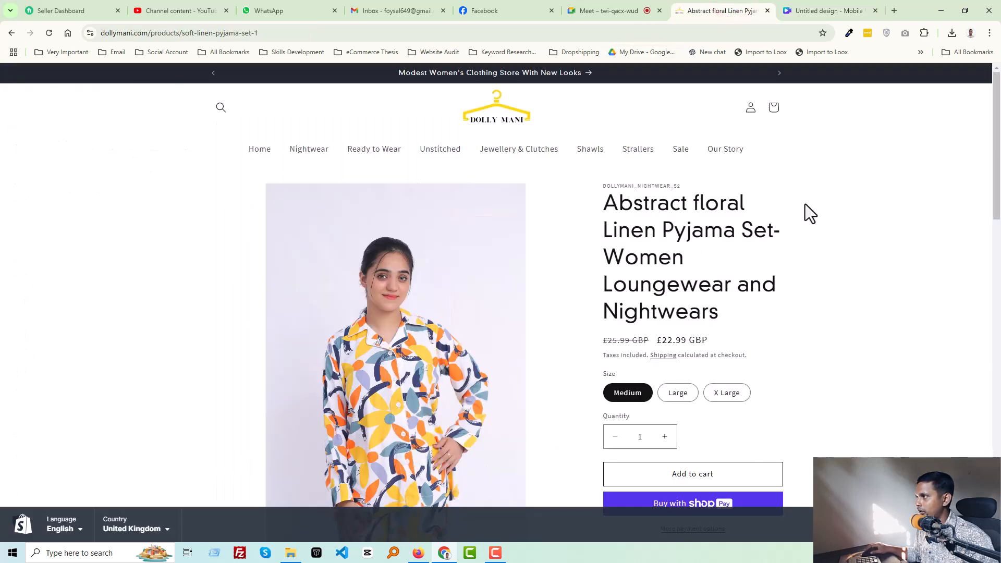
left_click_drag(604, 233, 770, 235)
right_click(756, 237)
left_click(772, 249)
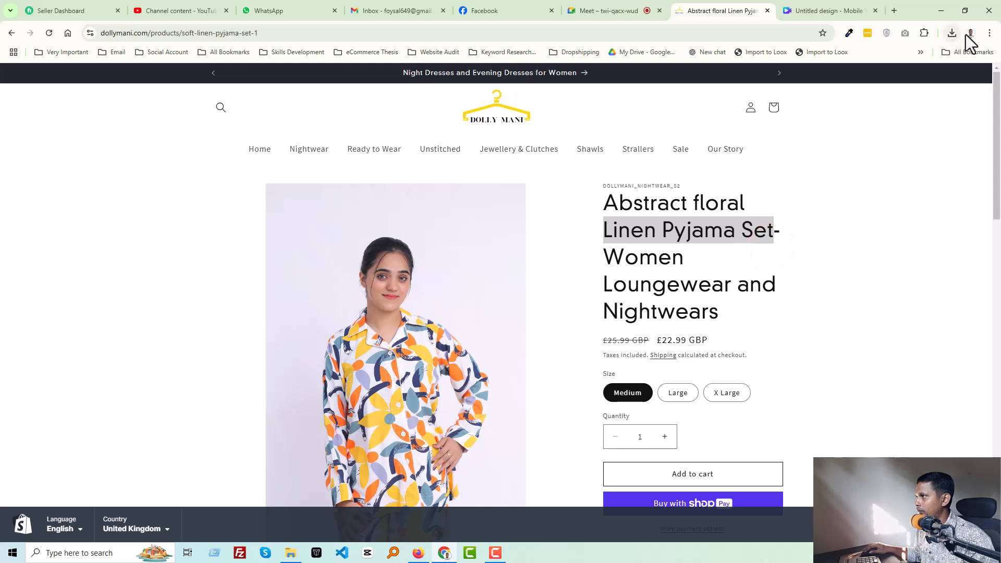
- Save the main product photo as PNG into a new Downloads folder named Linen Pyjama Set
right_click(423, 282)
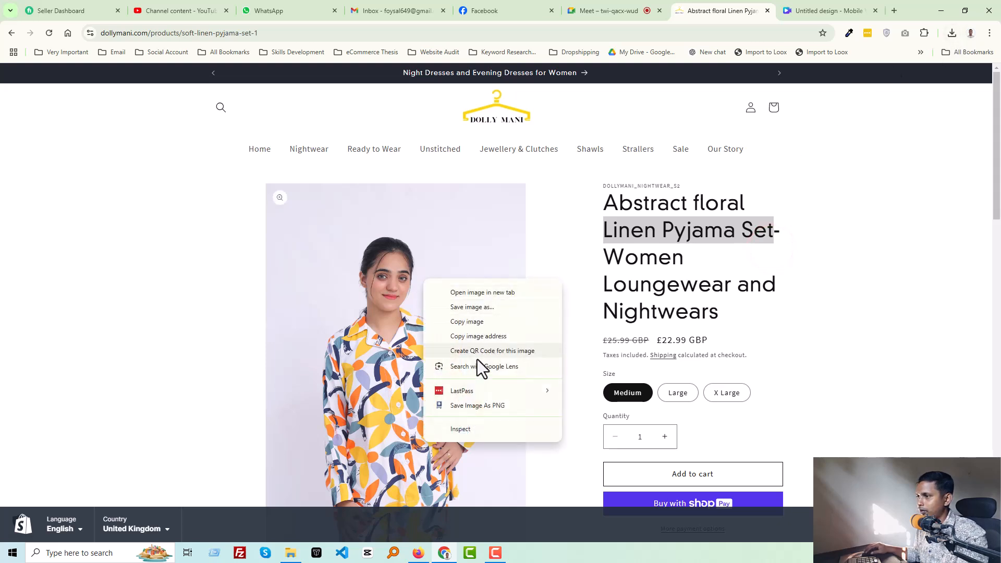
left_click(477, 405)
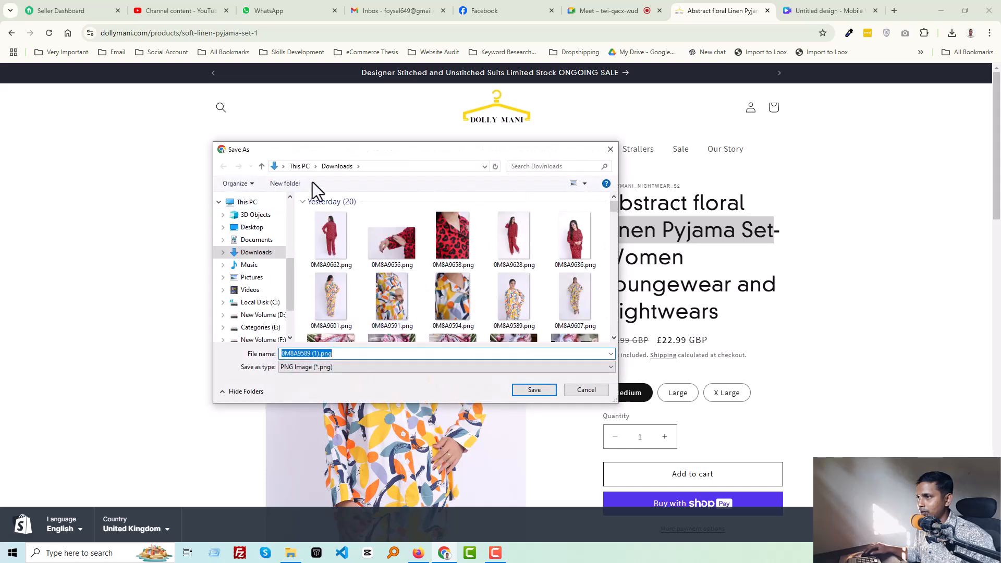
left_click(299, 184)
left_click(343, 244)
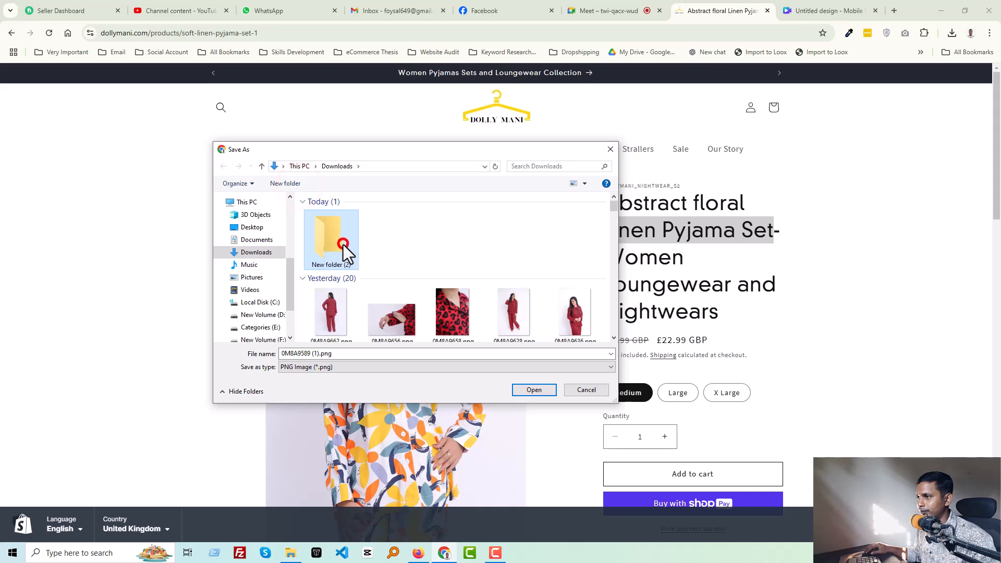
key("ctrl+v")
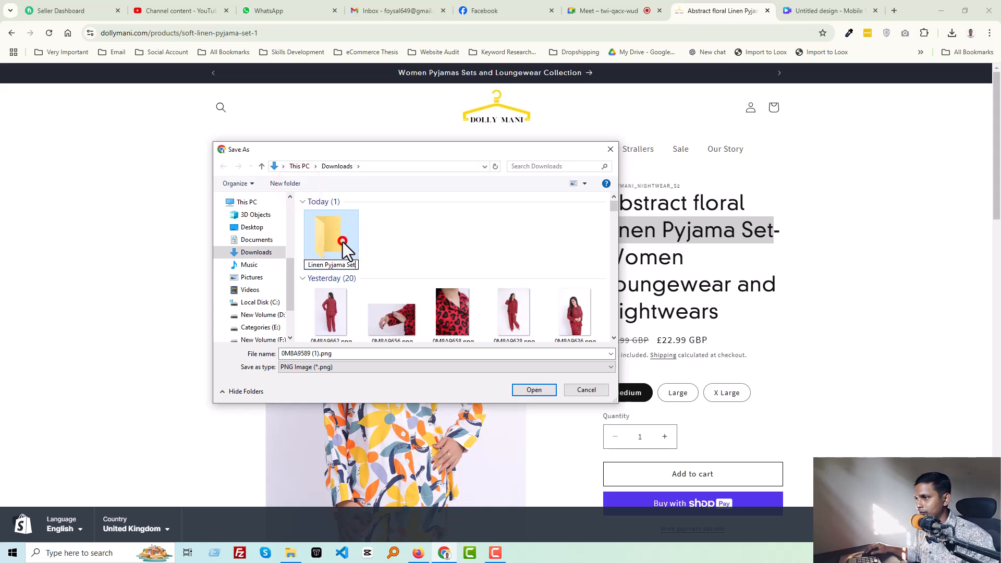
double_click(340, 240)
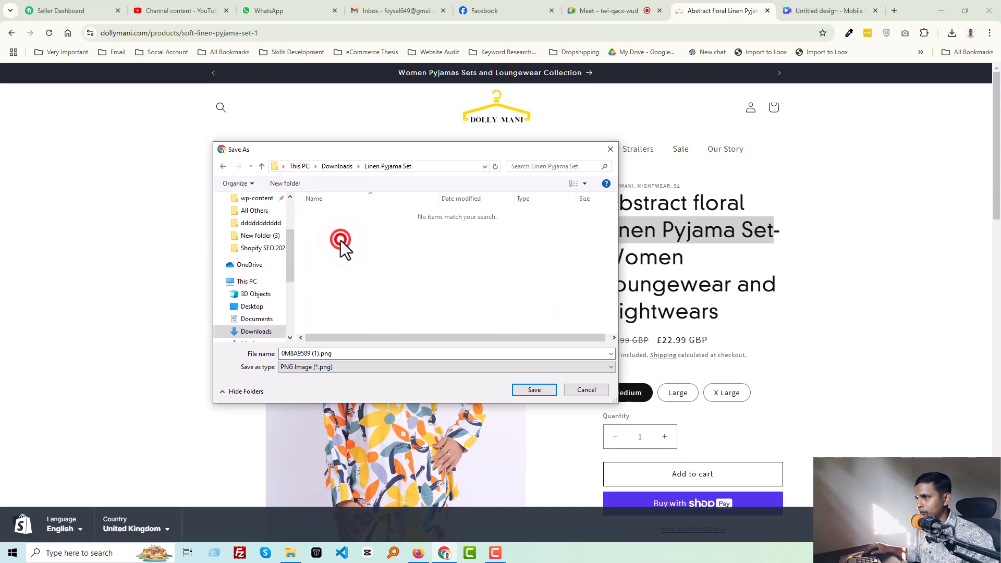
left_click(544, 393)
- Save the full-length and collar close-up product photos as PNG into the same folder
scroll(542, 390, "down", 9)
right_click(299, 335)
left_click(359, 462)
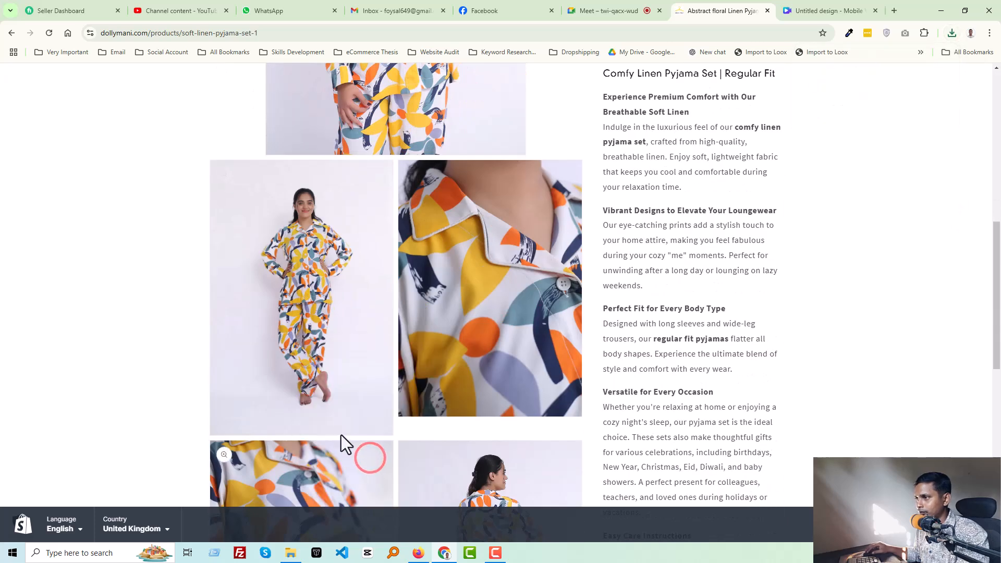
key("Return")
right_click(482, 354)
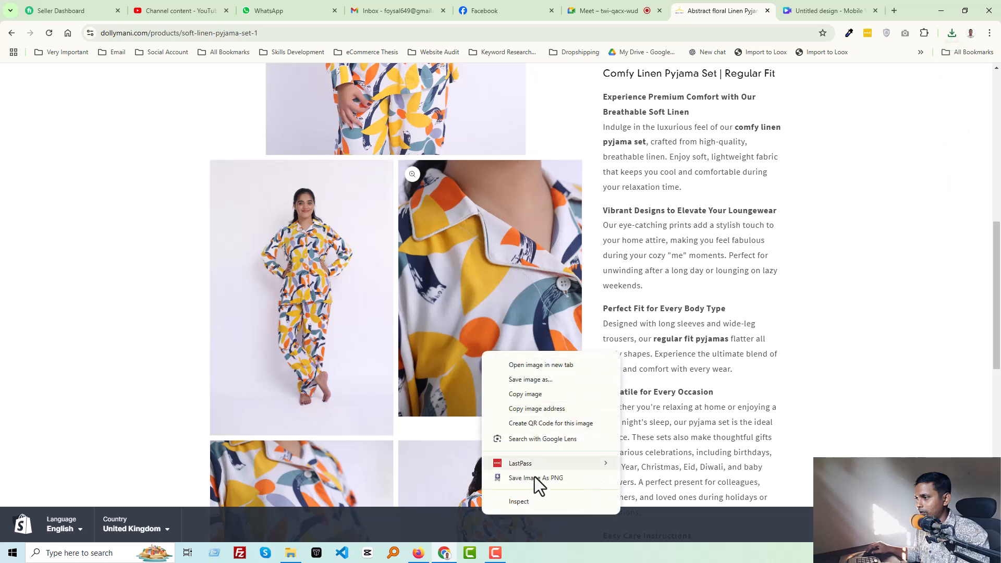
left_click(535, 480)
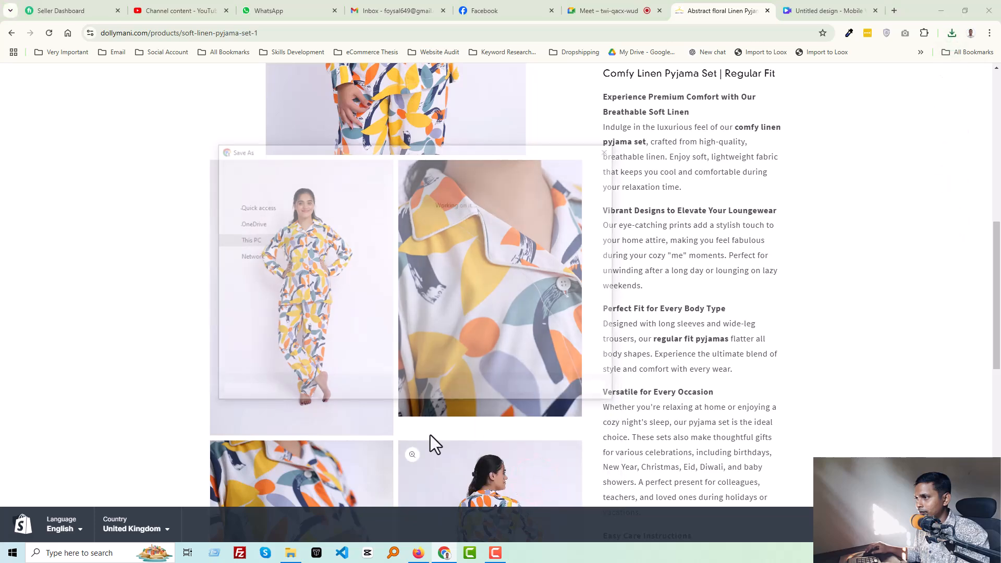
key("Return")
- Save the sleeve detail and back-view product photos as PNG into the same folder
scroll(318, 391, "down", 3)
right_click(299, 380)
left_click(378, 507)
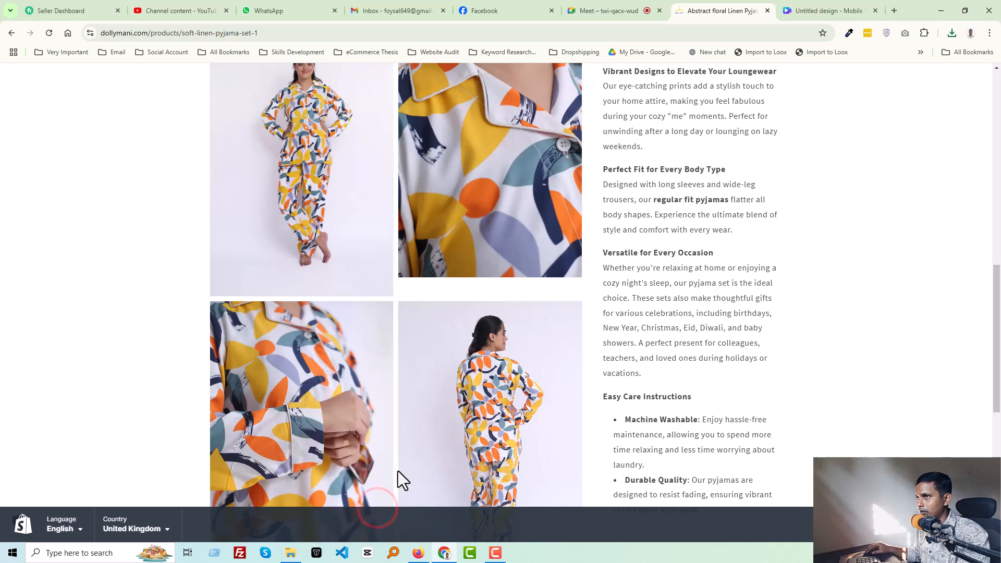
key("Return")
right_click(477, 420)
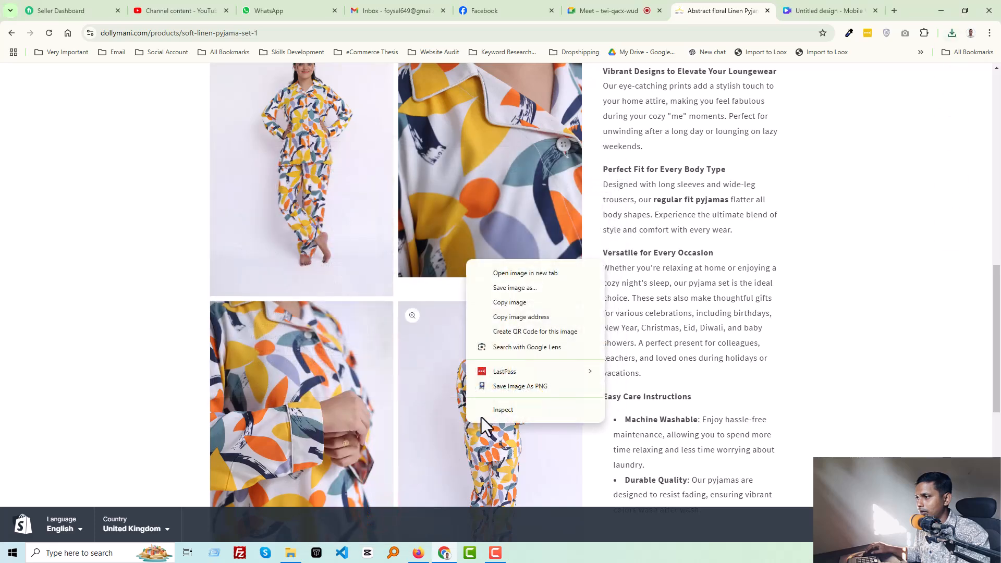
left_click(514, 388)
key("Return")
scroll(436, 402, "down", 5)
scroll(458, 321, "up", 7)
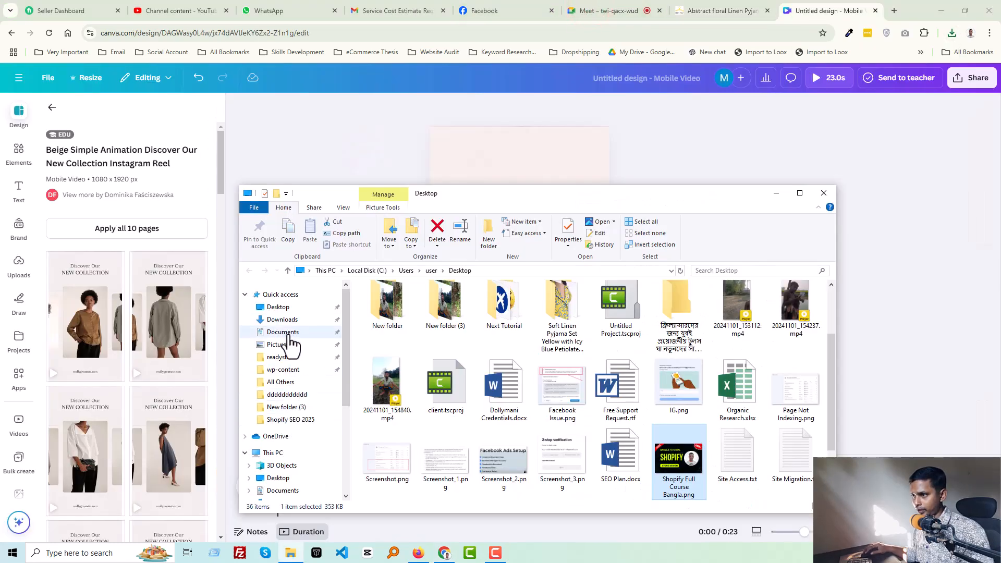
- Upload all five photos from the Linen Pyjama Set folder into the Canva uploads
left_click(289, 332)
left_click(291, 320)
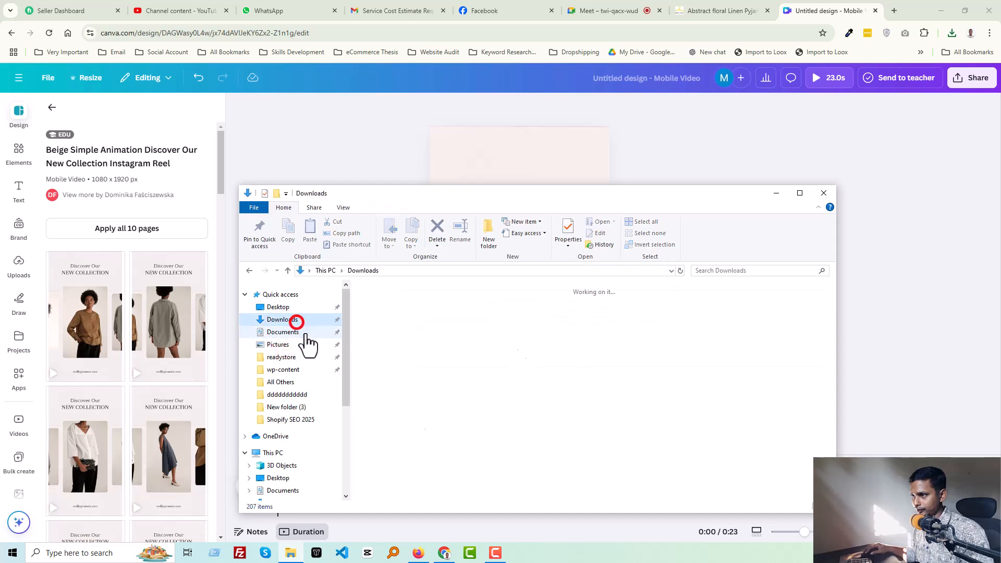
double_click(391, 328)
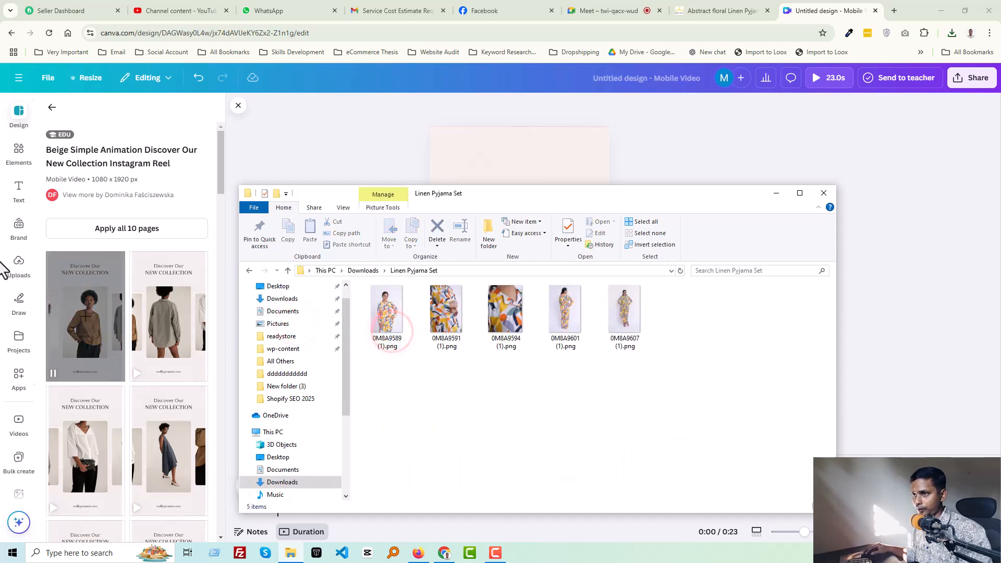
left_click(18, 268)
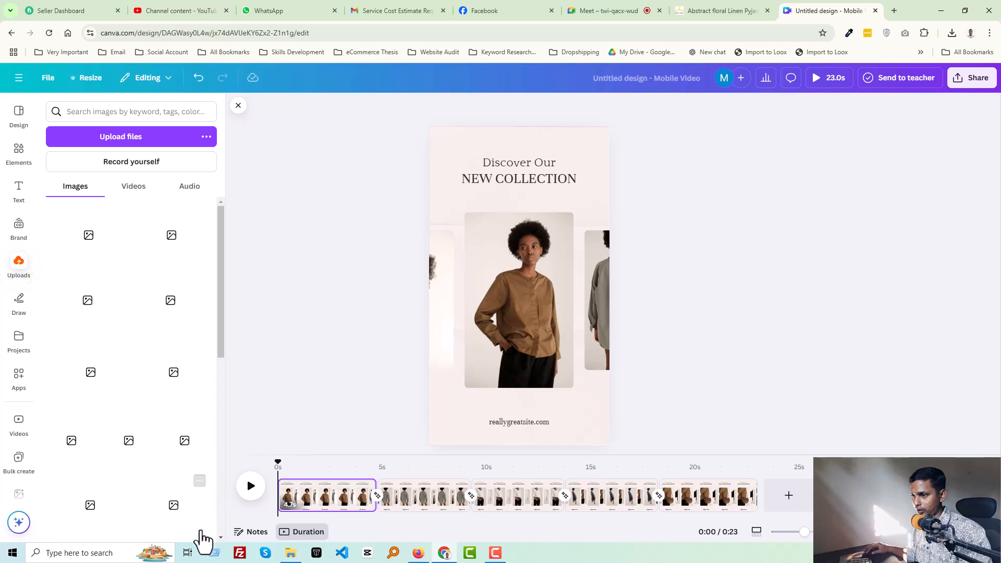
left_click(290, 552)
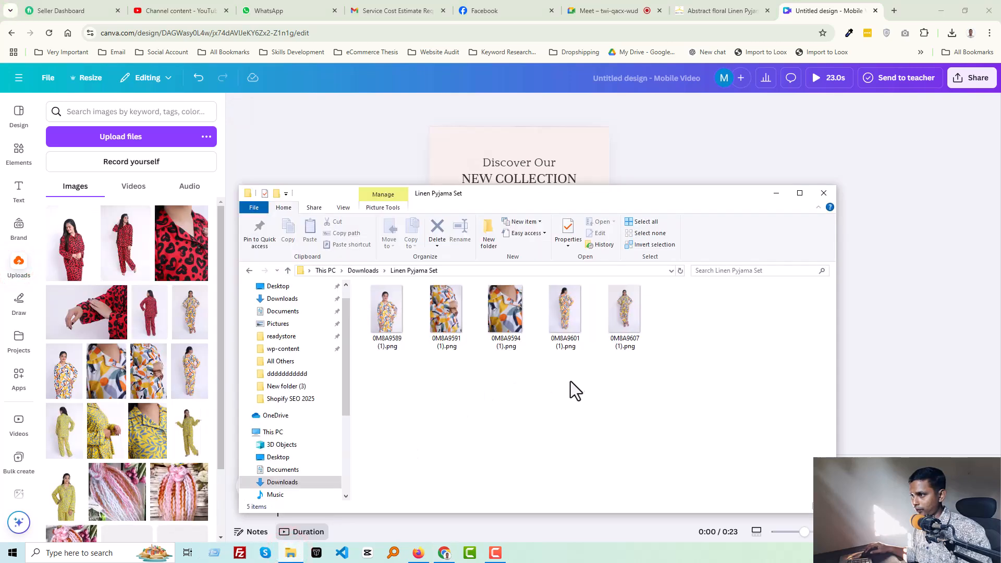
key("ctrl+a")
left_click_drag(383, 326, 360, 358)
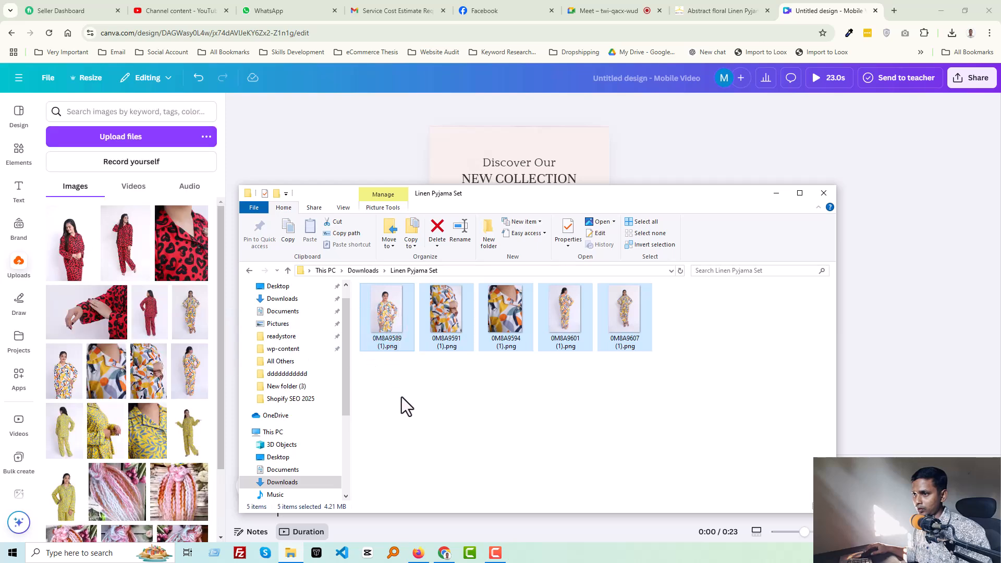
left_click(415, 414)
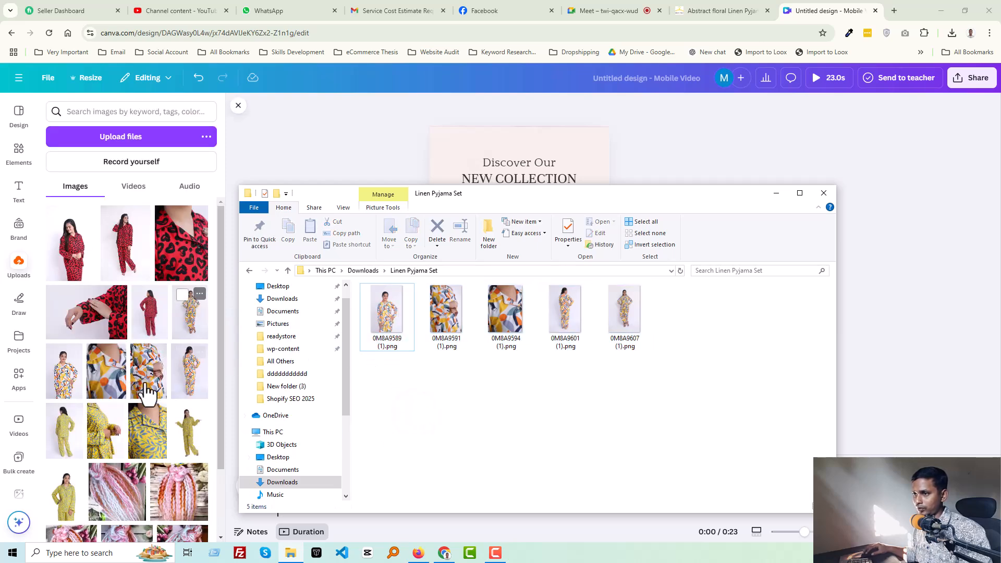
left_click(699, 135)
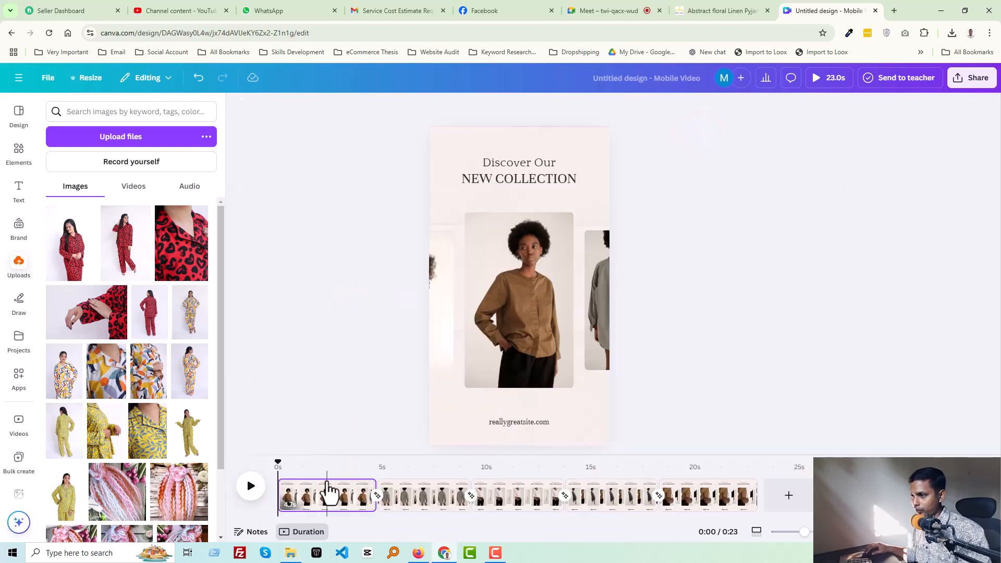
- Replace the first page's central photo with the front-view pyjama image
left_click(513, 302)
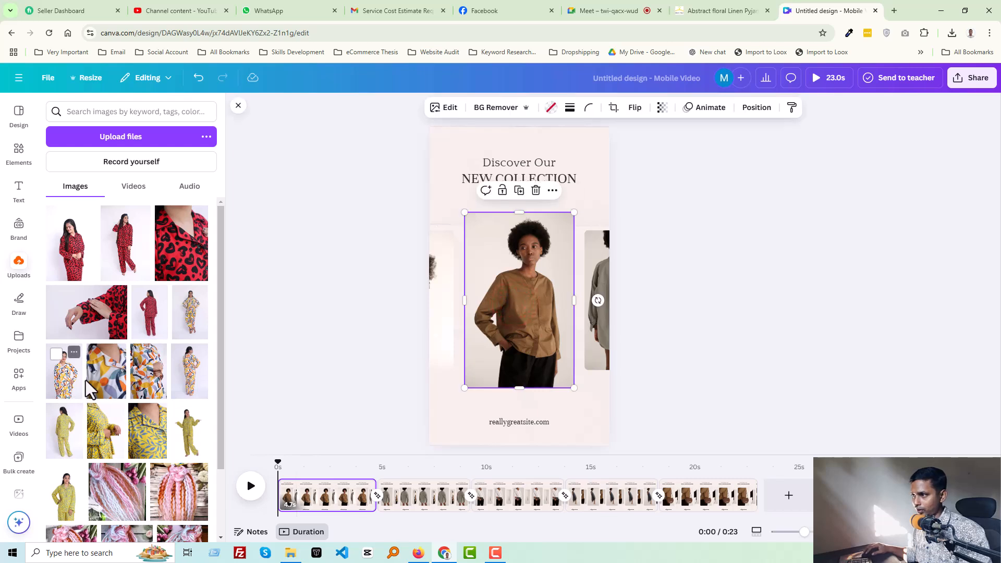
left_click_drag(61, 385, 513, 336)
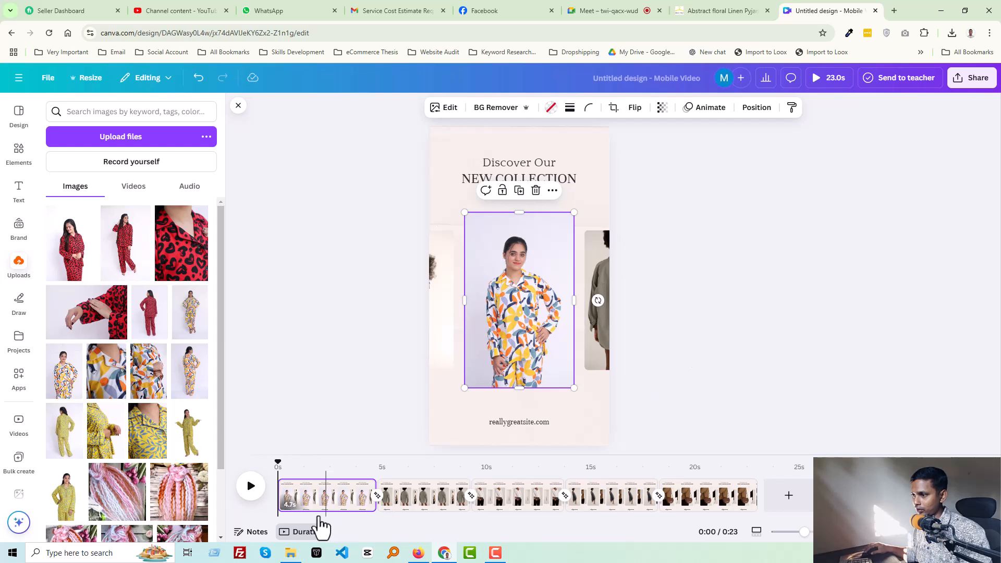
- Replace the second page's central photo with a full-length pyjama image
left_click(425, 509)
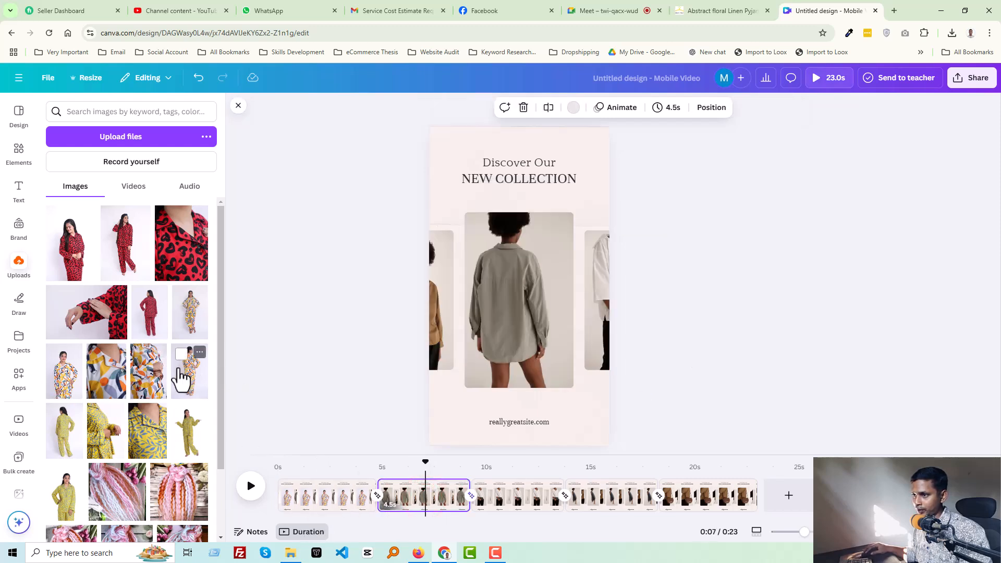
left_click_drag(187, 376, 500, 316)
- Replace the third page's central photo with another full-length pyjama image
left_click(521, 509)
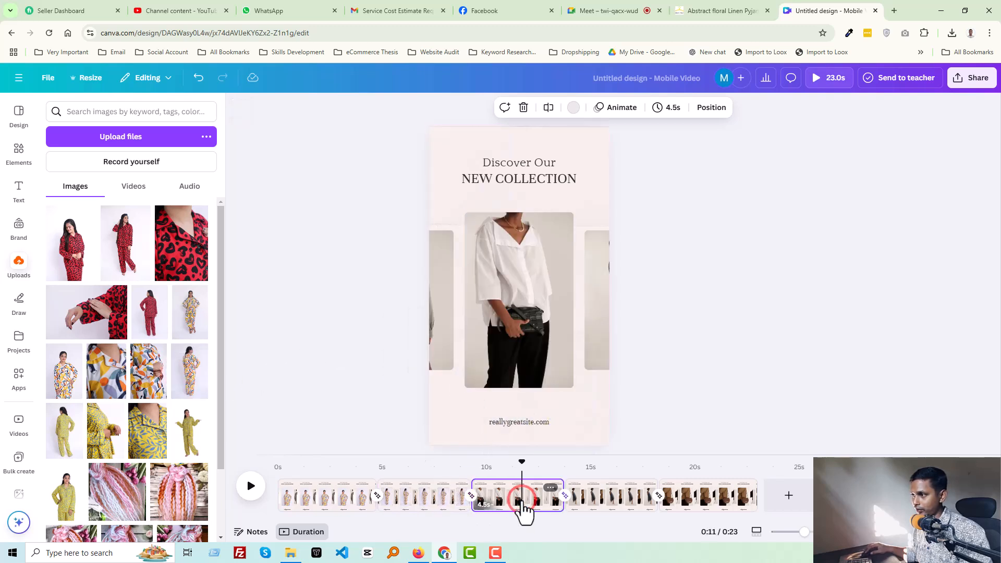
left_click_drag(183, 319, 505, 345)
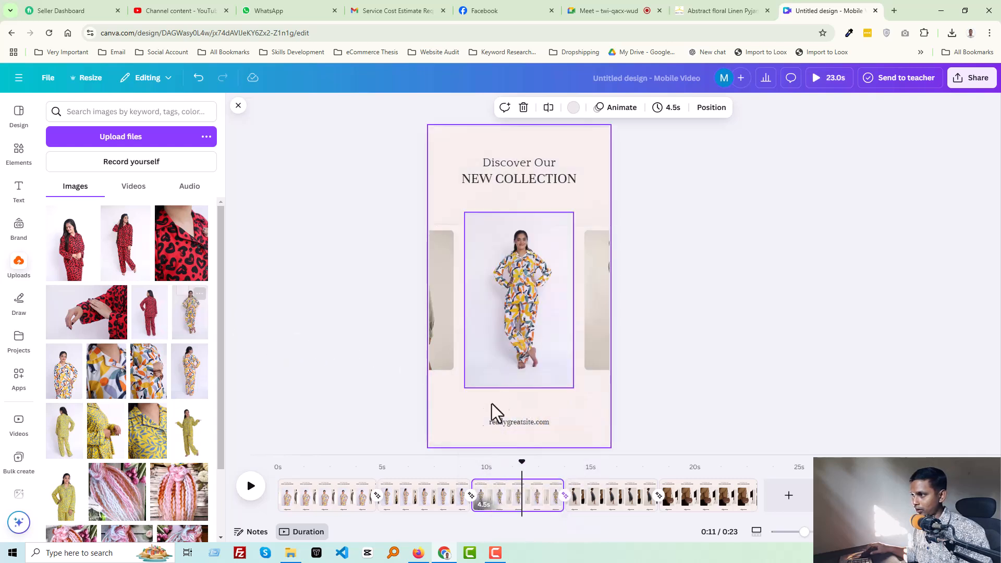
- Replace the fourth page's central photo with the sleeve detail pyjama image
left_click(603, 503)
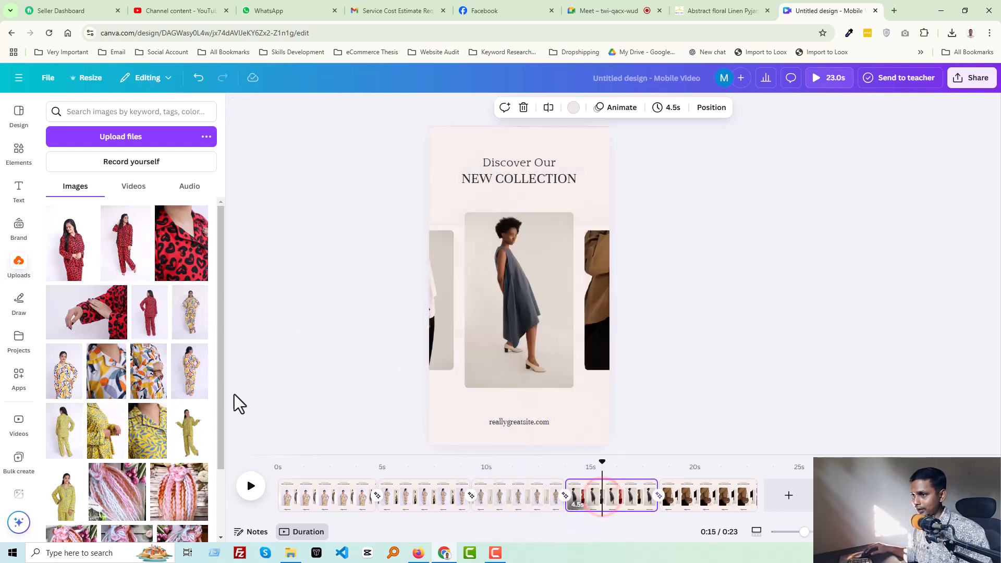
left_click_drag(124, 381, 488, 365)
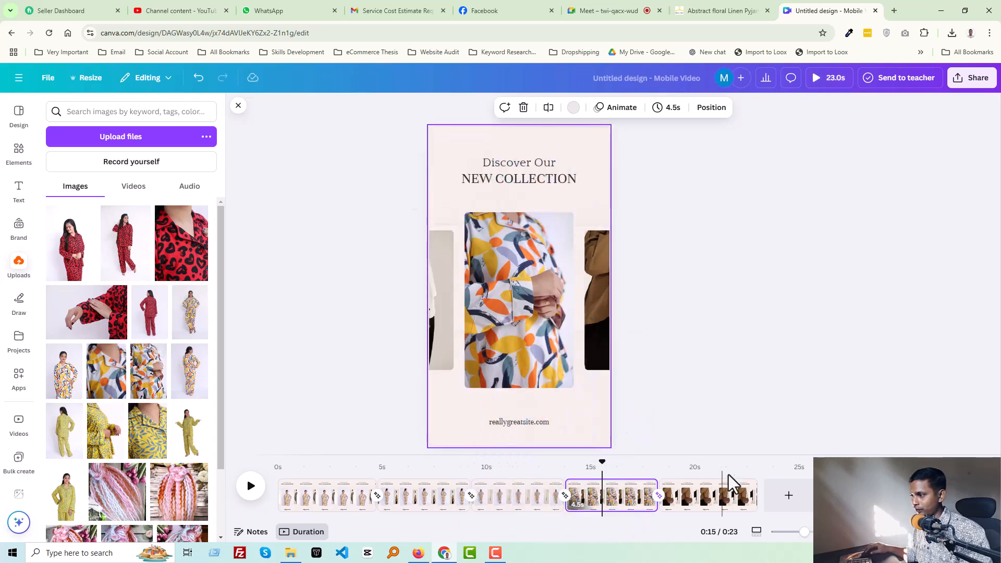
- Replace the fifth page's central photo with the collar close-up pyjama image
left_click(706, 498)
left_click_drag(102, 380, 517, 305)
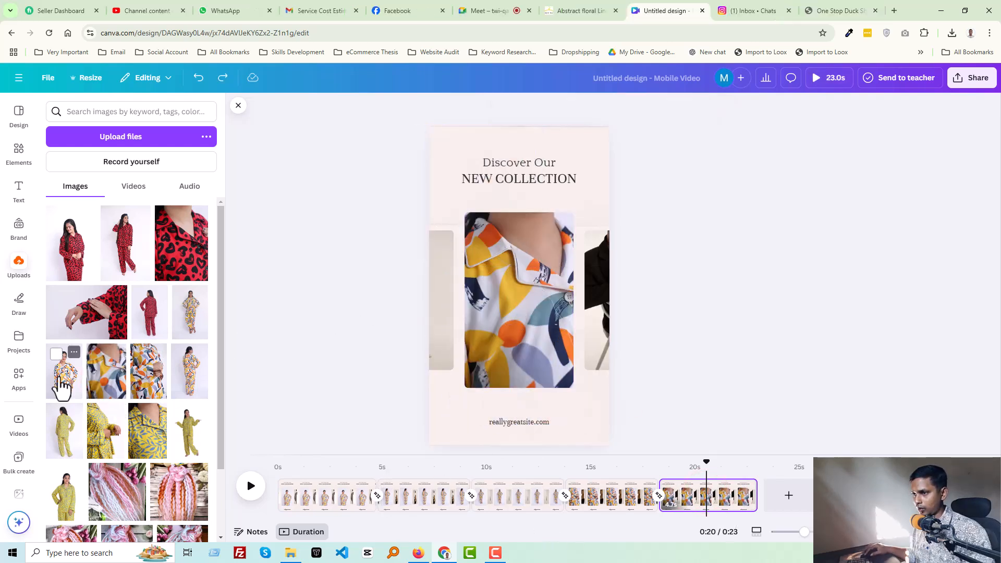
- Replace the fifth page's side photo with a pyjama image and return to the first page
left_click_drag(63, 389, 627, 315)
left_click(699, 298)
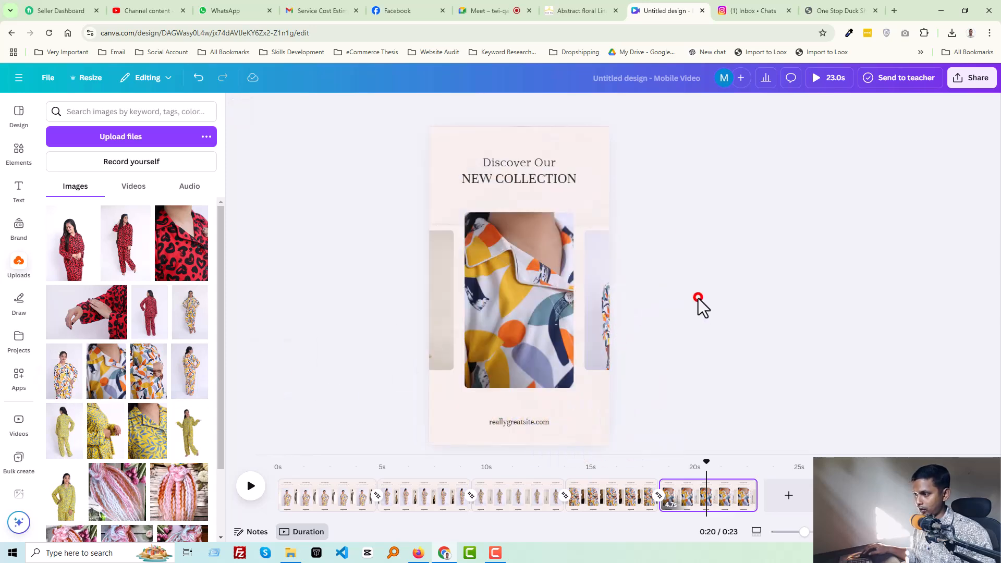
left_click_drag(707, 459, 242, 478)
left_click(535, 313)
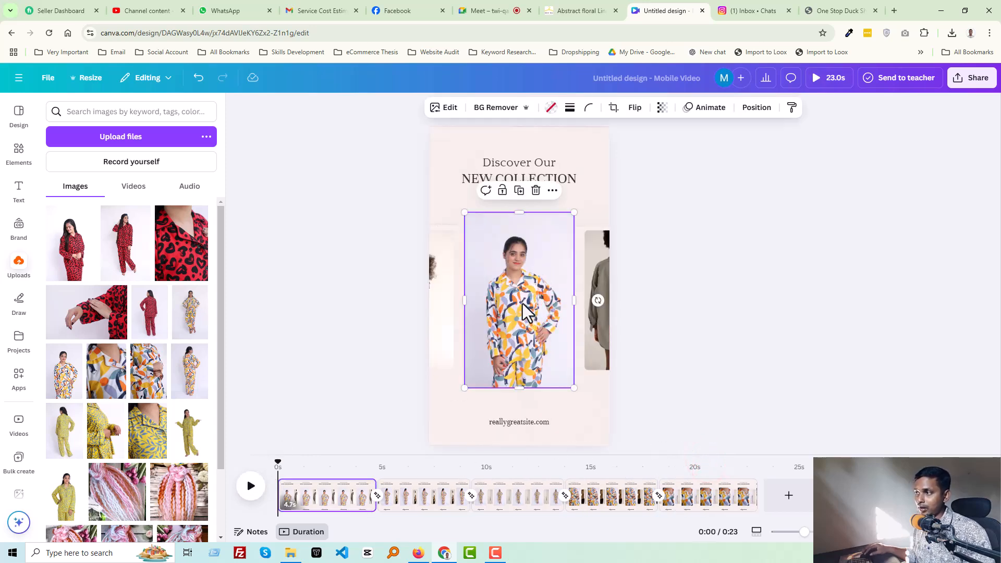
- Replace both side photos on the first page with pyjama product images
left_click(411, 498)
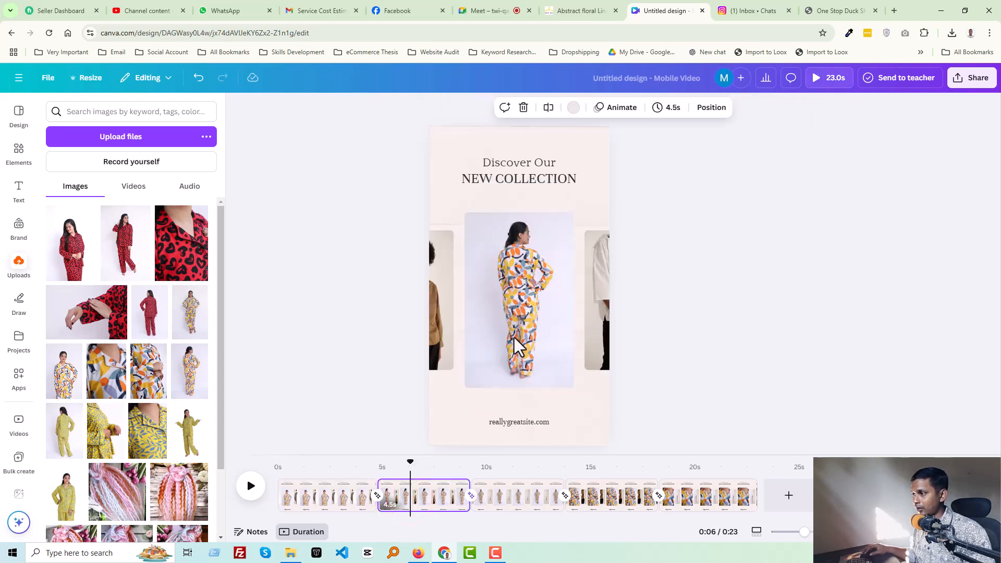
left_click(328, 506)
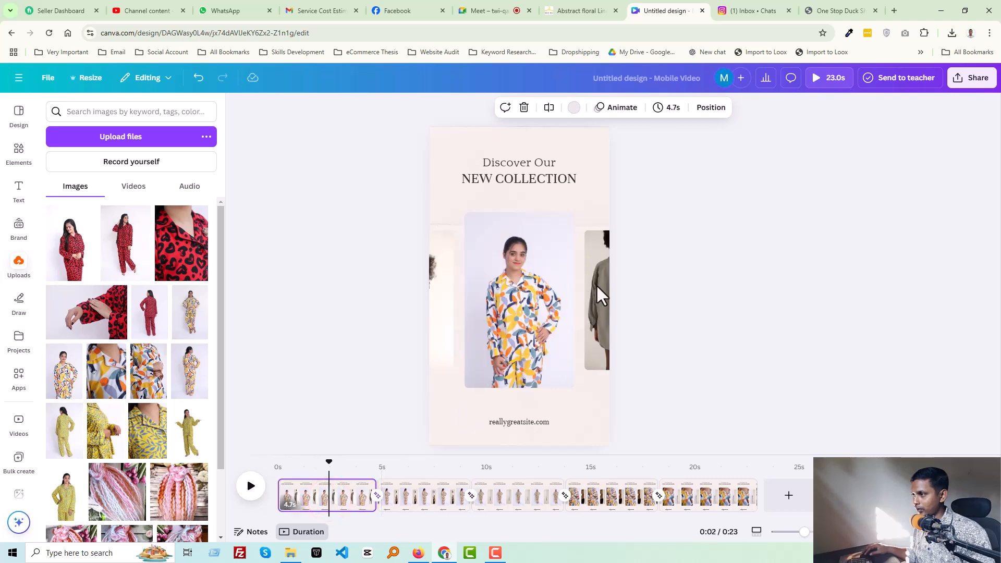
left_click(596, 284)
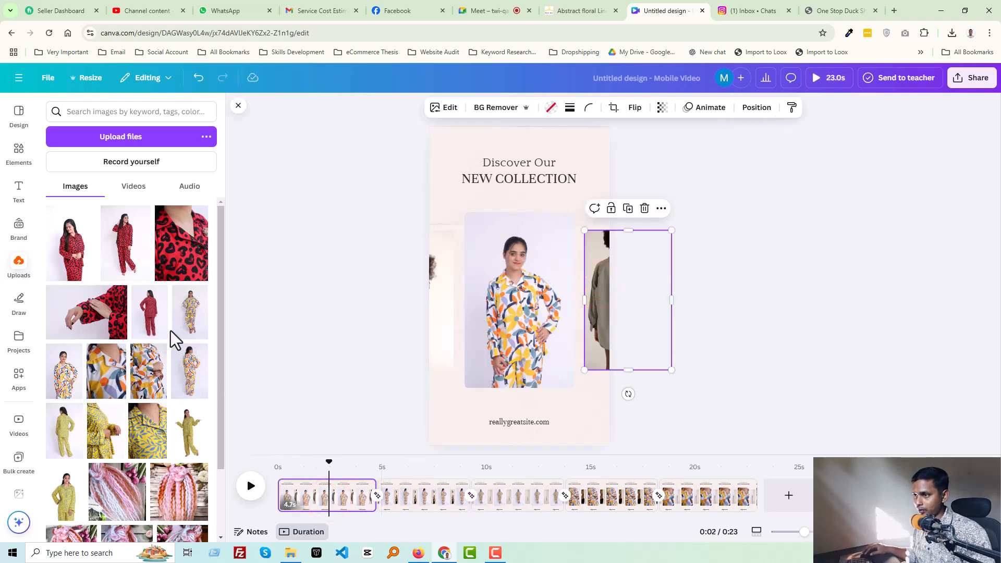
left_click_drag(191, 322, 597, 296)
left_click(436, 326)
left_click_drag(148, 374, 481, 344)
left_click_drag(157, 391, 441, 336)
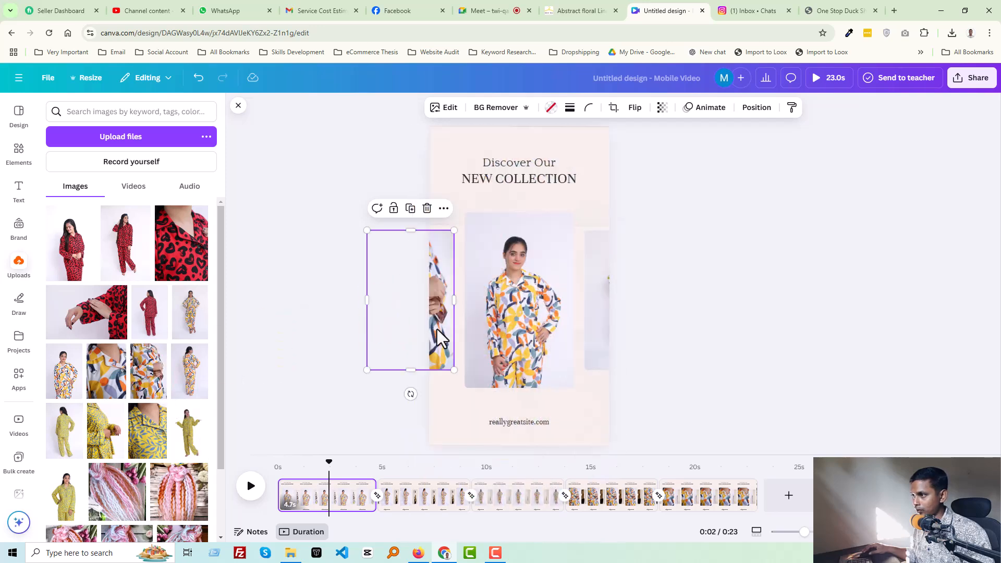
left_click(758, 322)
- Replace both side photos on the second page with pyjama product images
left_click(424, 493)
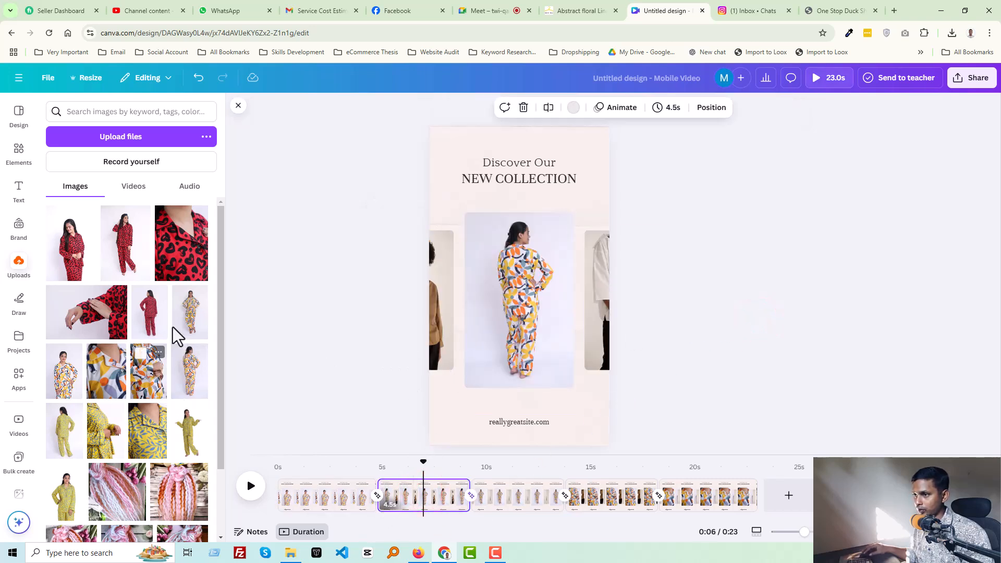
left_click_drag(195, 313, 446, 314)
left_click(603, 334)
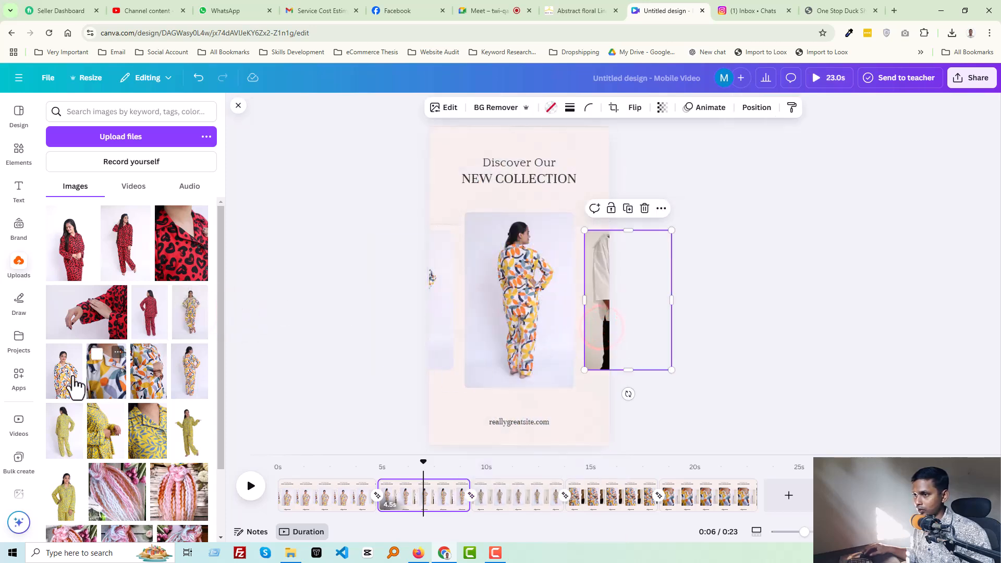
left_click_drag(157, 385, 605, 326)
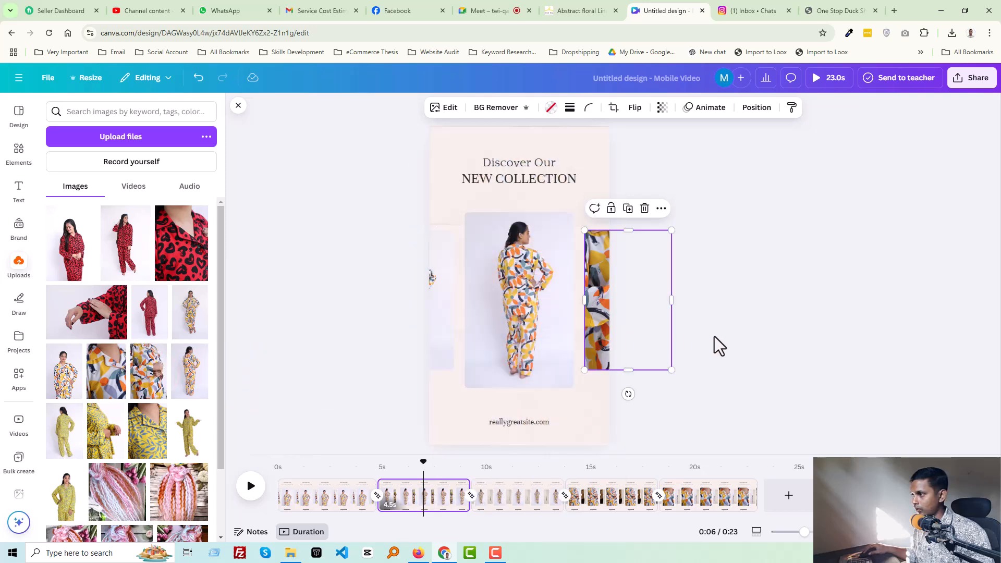
left_click(714, 337)
- Replace both side photos on the third page with pyjama product images
left_click(512, 493)
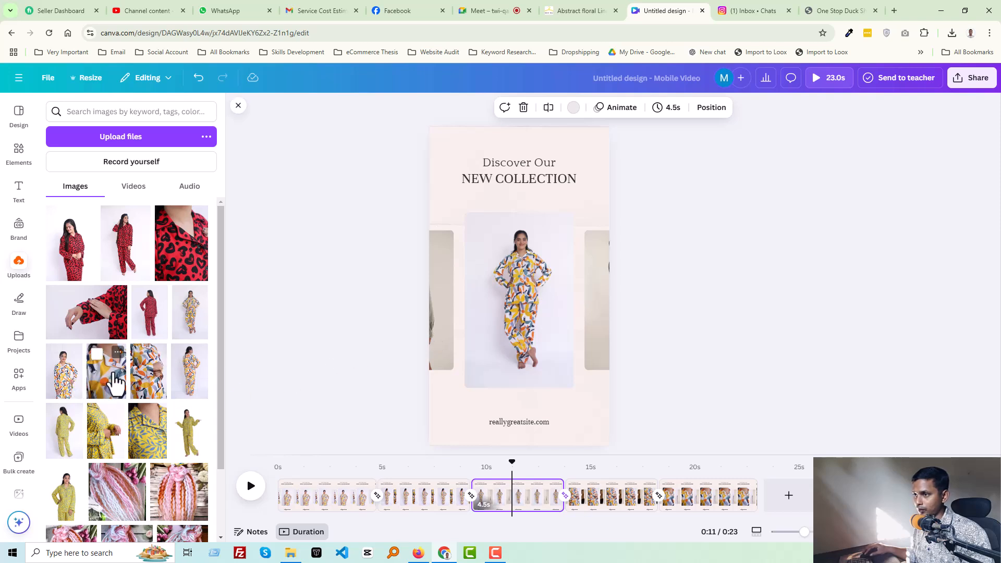
left_click_drag(194, 373, 426, 313)
left_click_drag(436, 309, 436, 310)
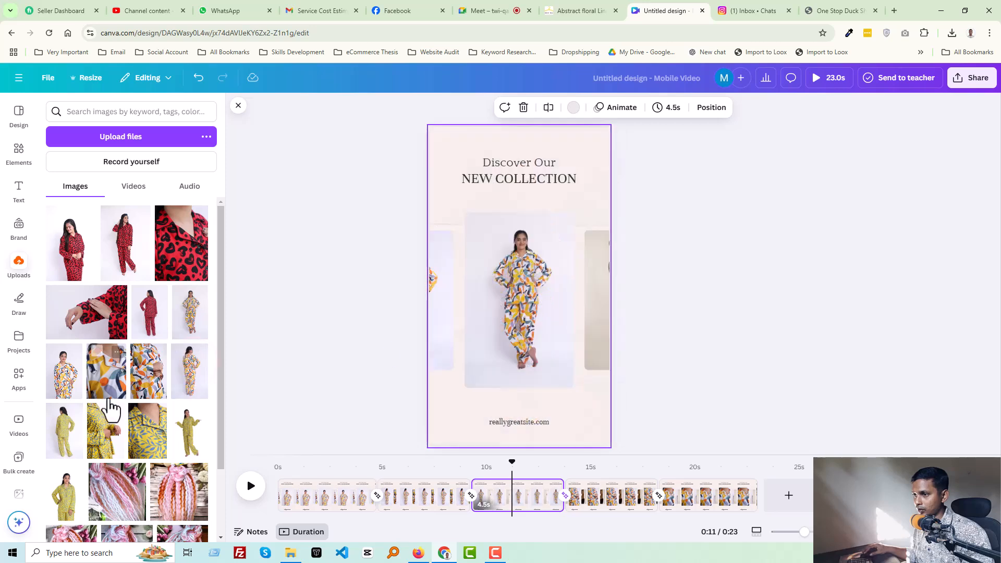
left_click_drag(158, 375, 595, 303)
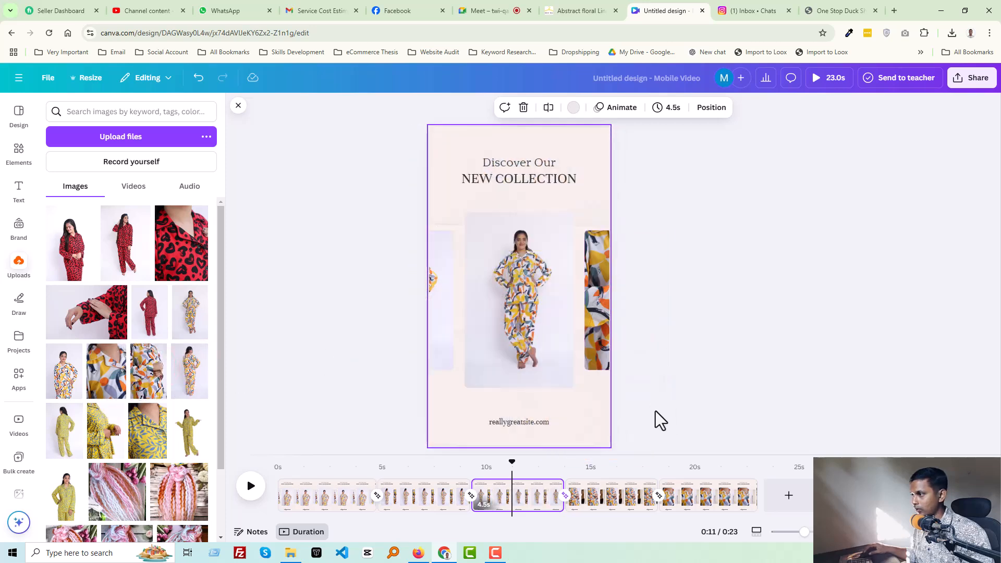
- Replace both side photos on the fourth page with pyjama product images
left_click(603, 501)
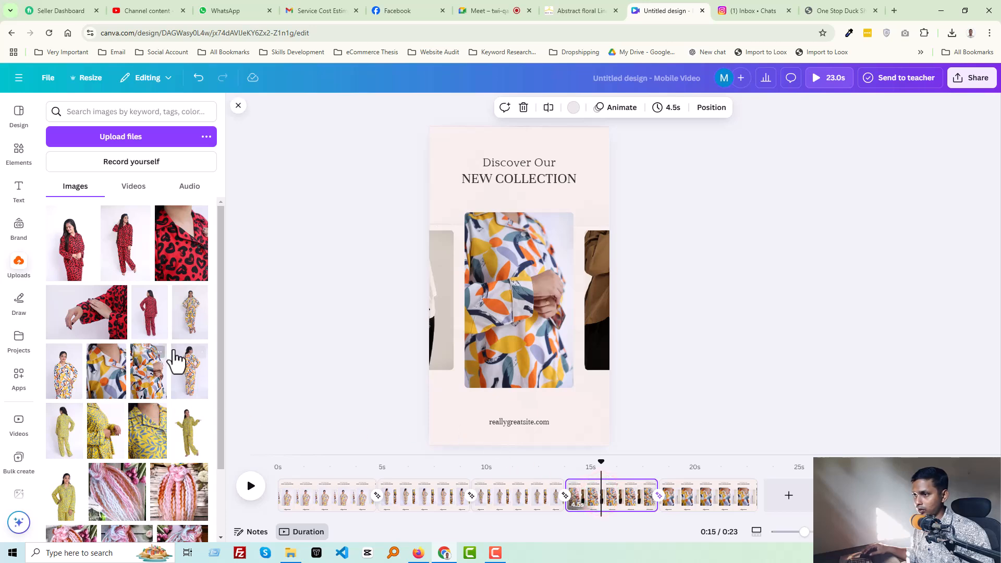
left_click_drag(194, 318, 439, 315)
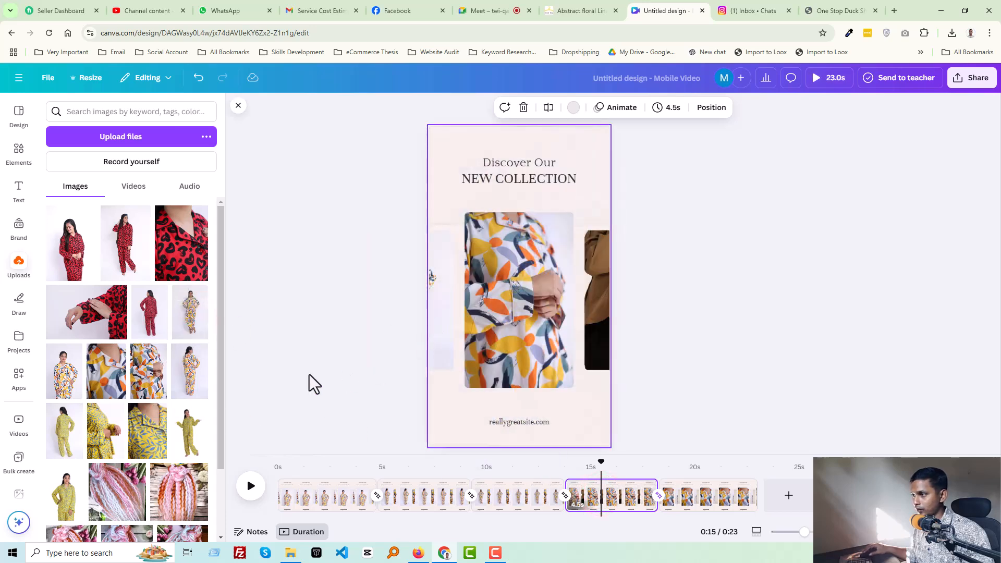
left_click_drag(190, 381, 601, 295)
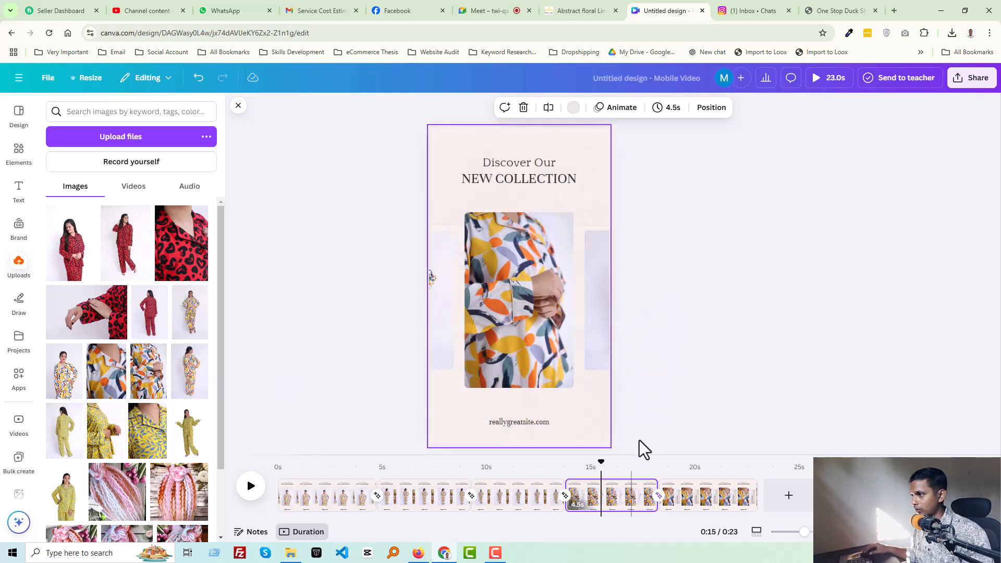
- Replace the remaining side photo on the fifth page with a pyjama product image
left_click(683, 506)
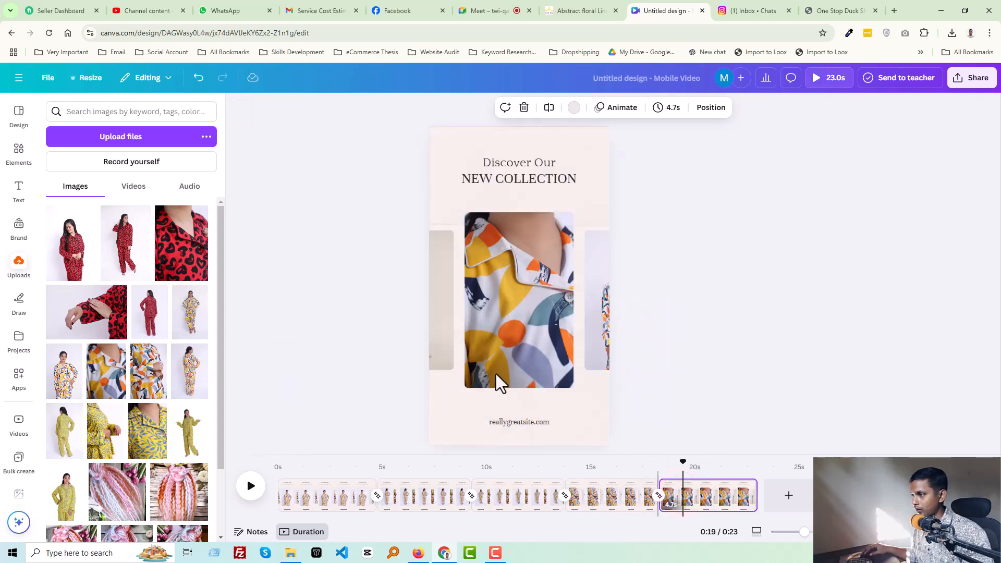
left_click_drag(153, 390, 610, 337)
left_click(796, 300)
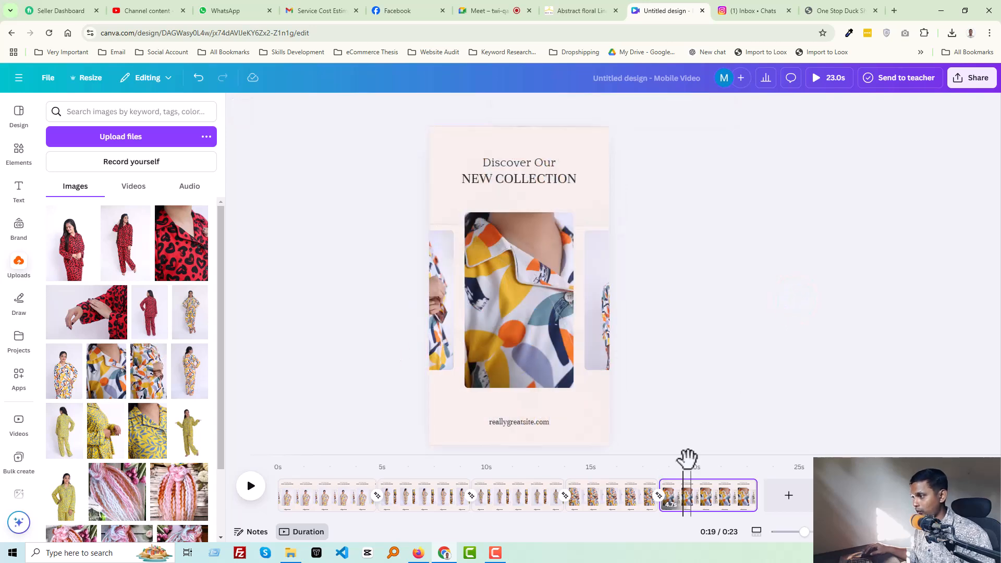
- Play the video from the start to preview all pages
left_click_drag(685, 460, 247, 512)
left_click(251, 486)
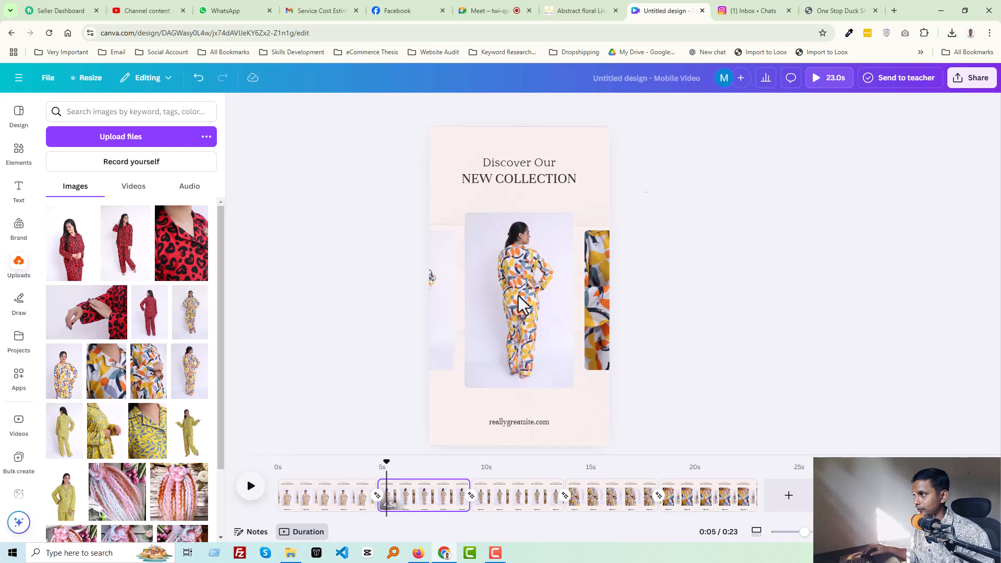
left_click(251, 486)
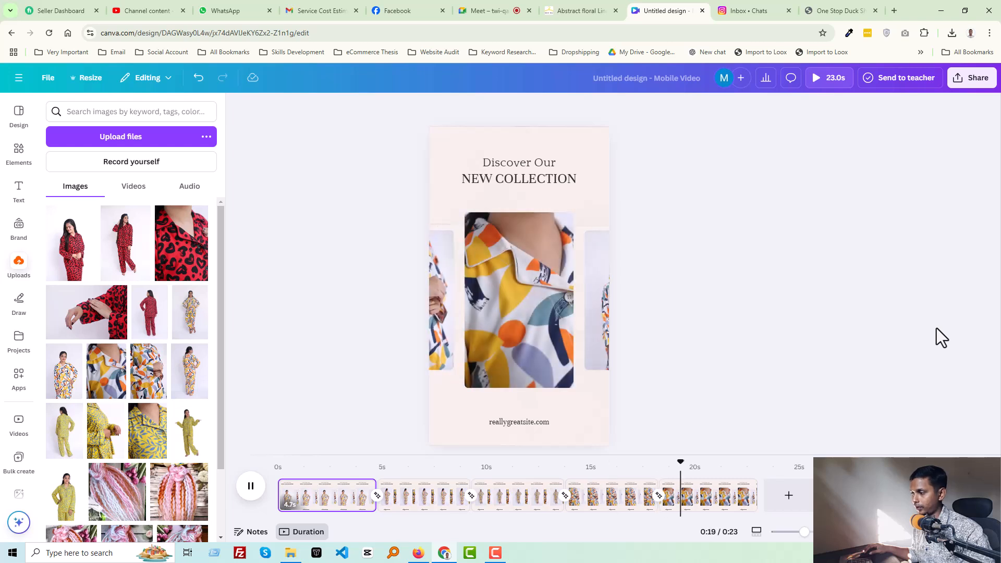
key("space")
- Trim the first three pages to about 3 seconds each on the timeline
left_click(340, 498)
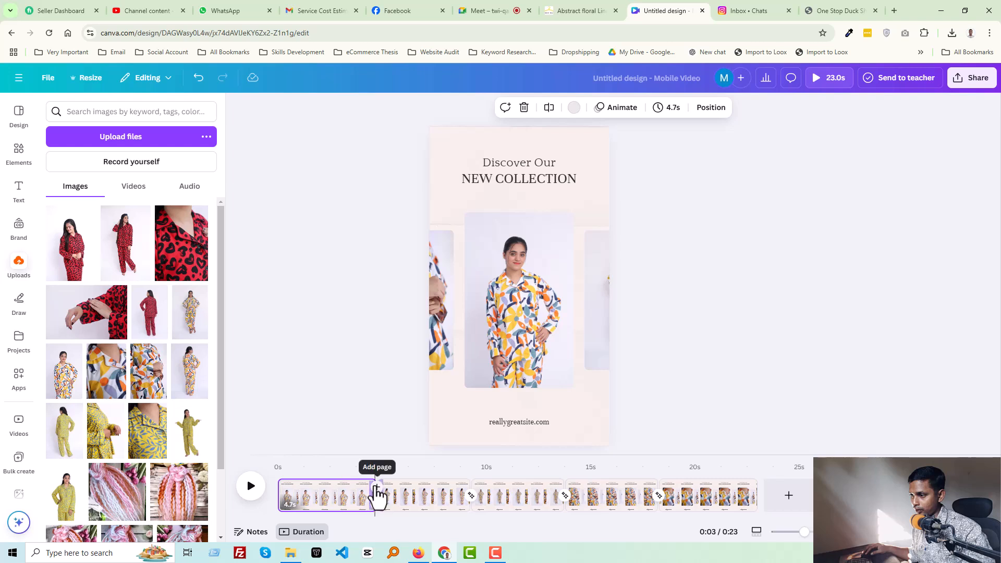
left_click_drag(370, 485, 337, 491)
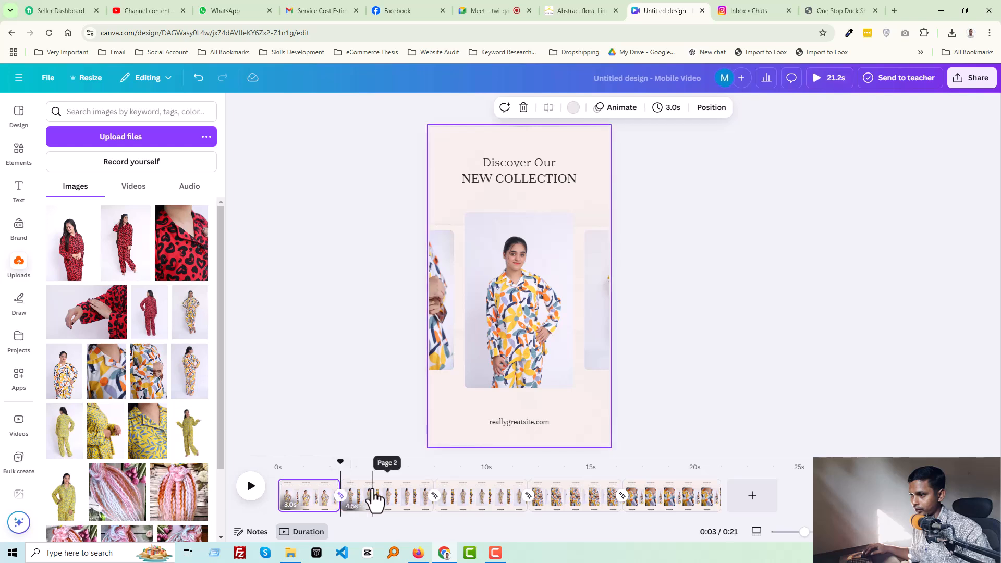
left_click(372, 495)
left_click_drag(421, 485, 401, 486)
left_click(445, 487)
left_click_drag(496, 485, 458, 489)
- Trim the fourth and fifth pages to about 3 seconds each on the timeline
left_click(522, 506)
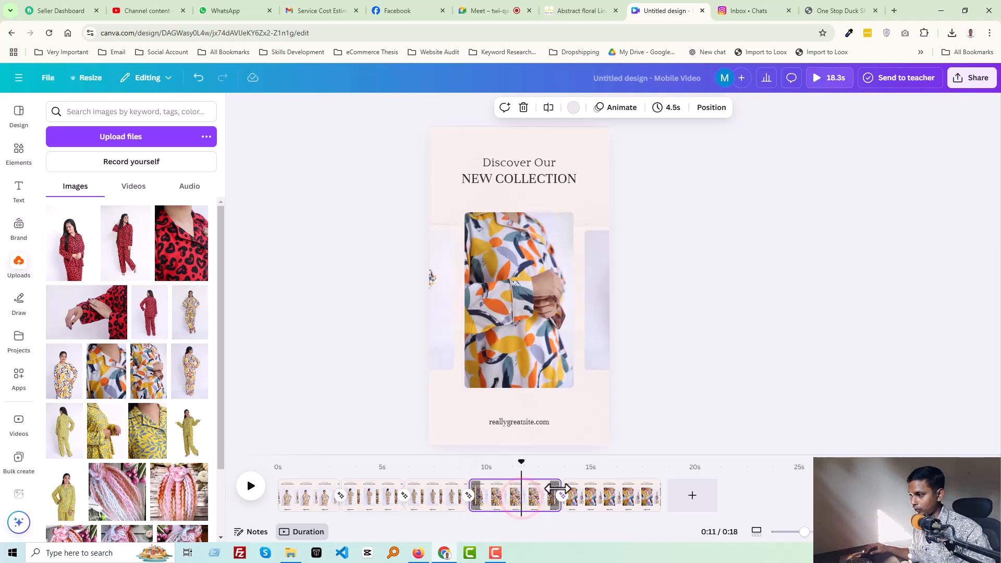
left_click_drag(557, 488, 526, 491)
left_click(577, 500)
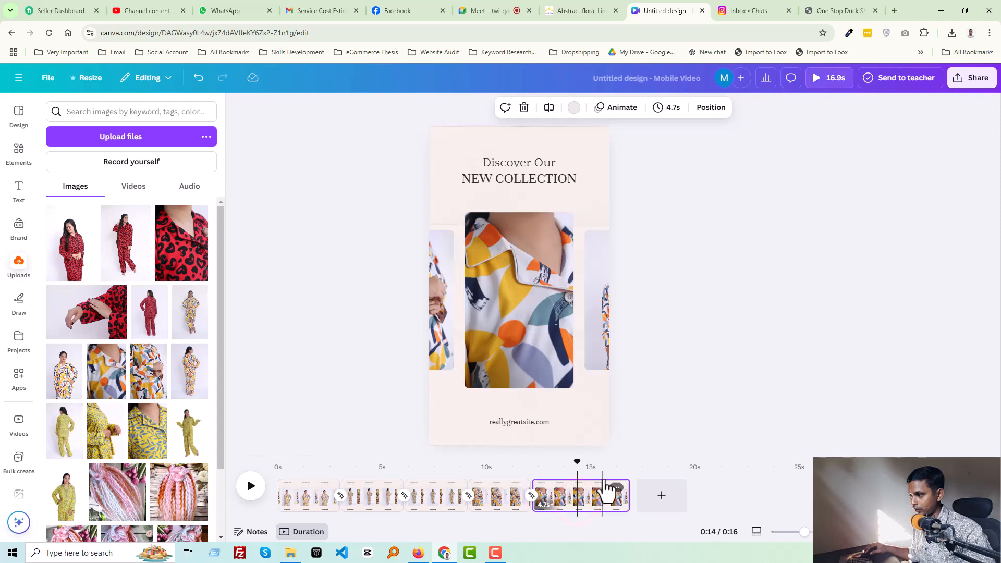
left_click_drag(621, 482, 593, 488)
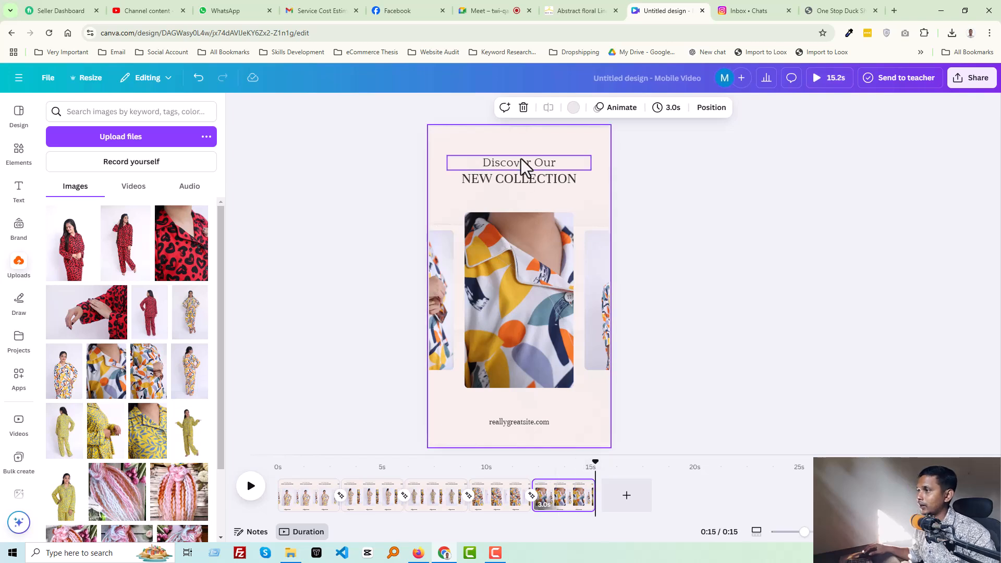
- Copy the store's homepage address dollymani.com from the product page tab and return to the design
left_click(515, 421)
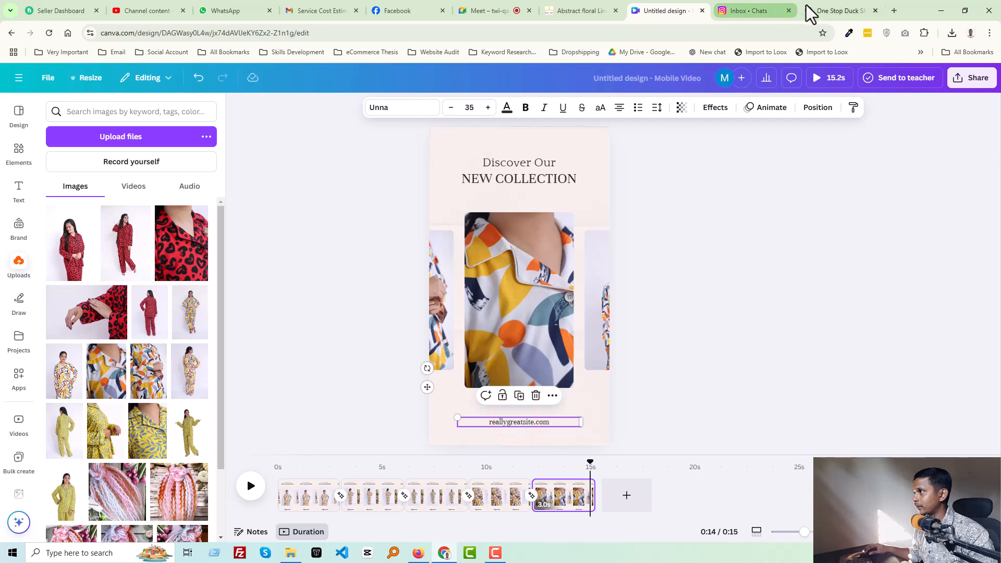
left_click(553, 3)
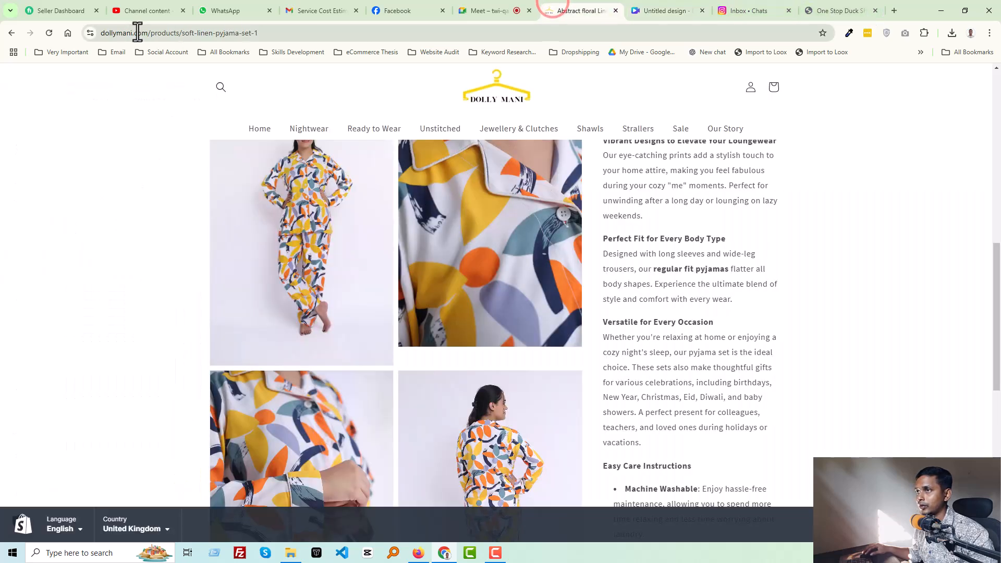
left_click_drag(147, 35, 101, 37)
key("ctrl+c")
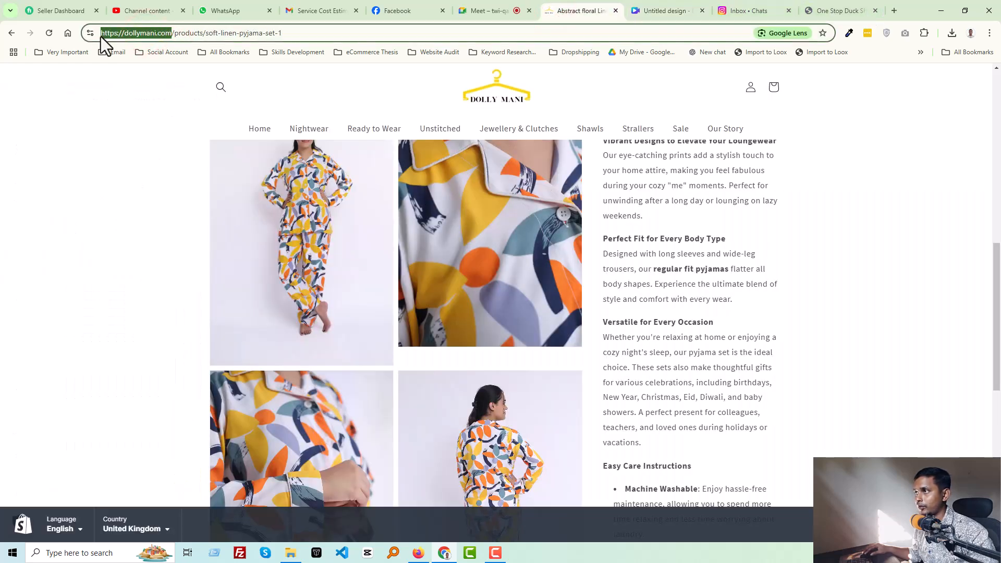
left_click(666, 10)
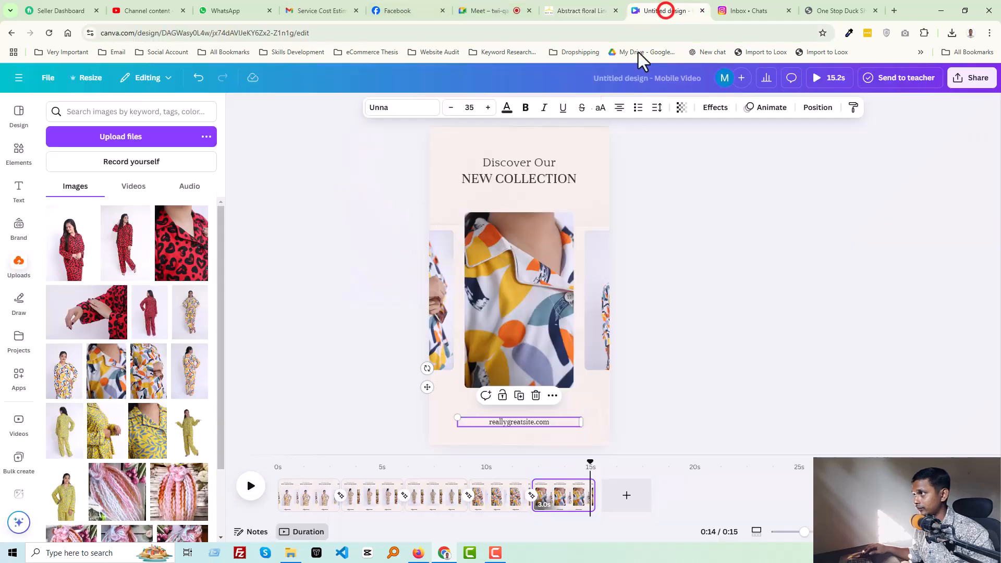
- Paste the homepage address over the footer website text, making it a link
double_click(519, 421)
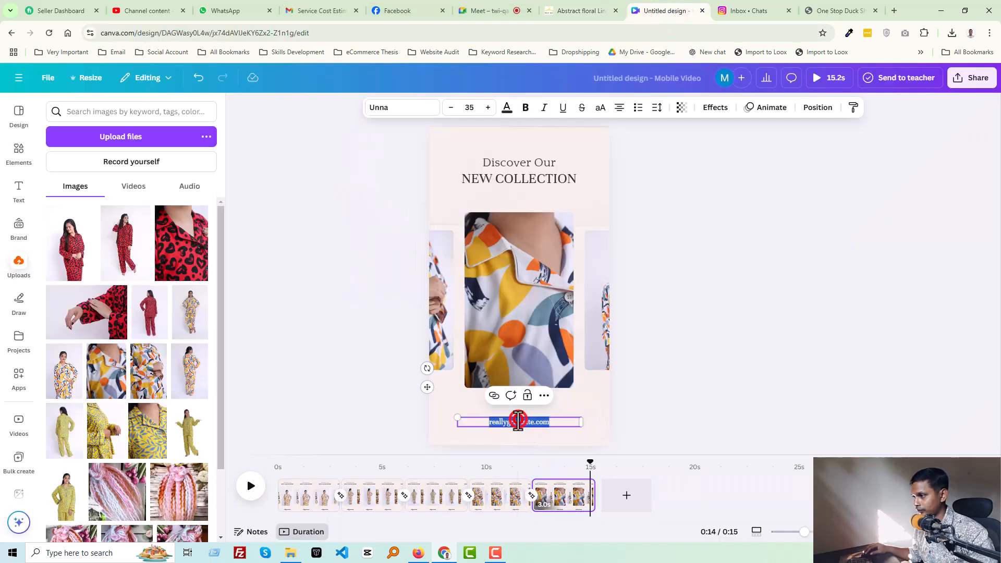
key("ctrl+v")
left_click(539, 396)
left_click(519, 261)
key("ctrl+a")
key("ctrl+v")
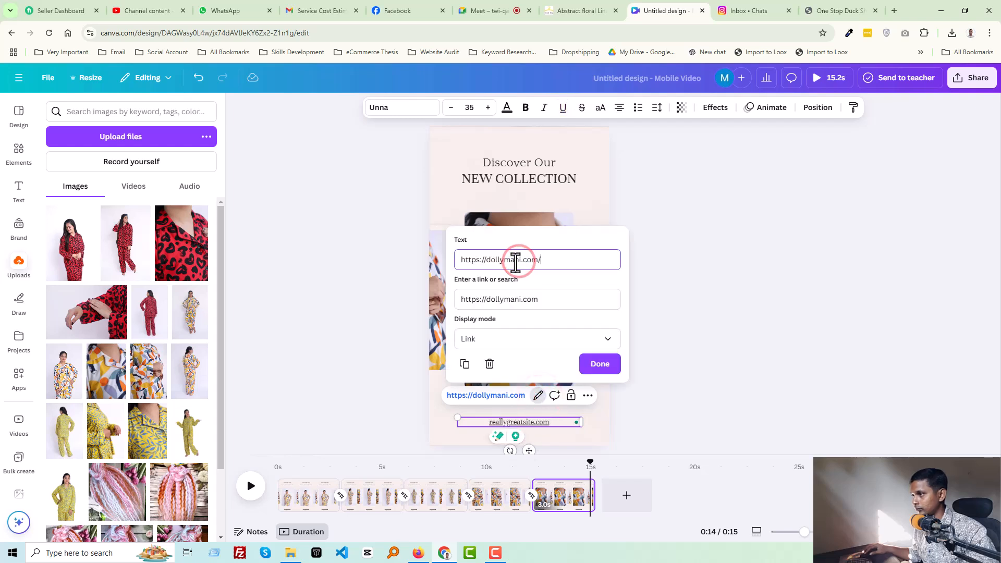
double_click(485, 259)
left_click(487, 261)
left_click_drag(487, 260, 465, 260)
type("w")
type("w")
key("BackSpace")
key("BackSpace")
key("BackSpace")
type("www.")
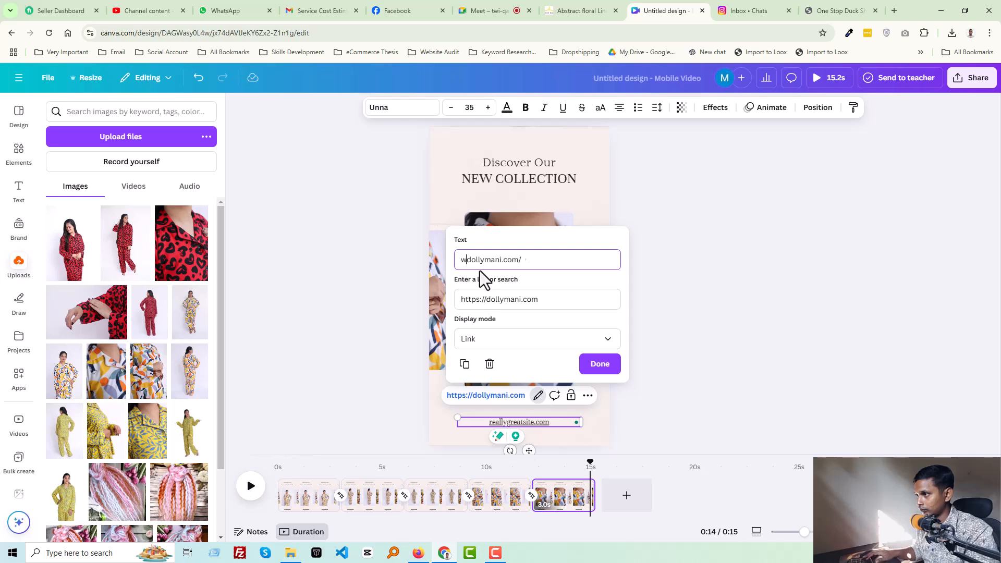
key("End")
key("BackSpace")
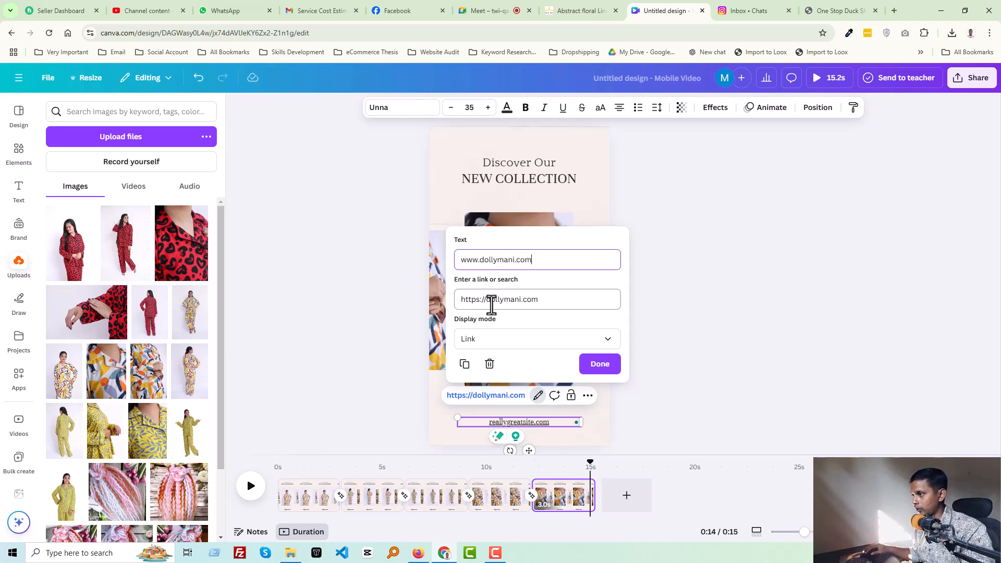
key("Return")
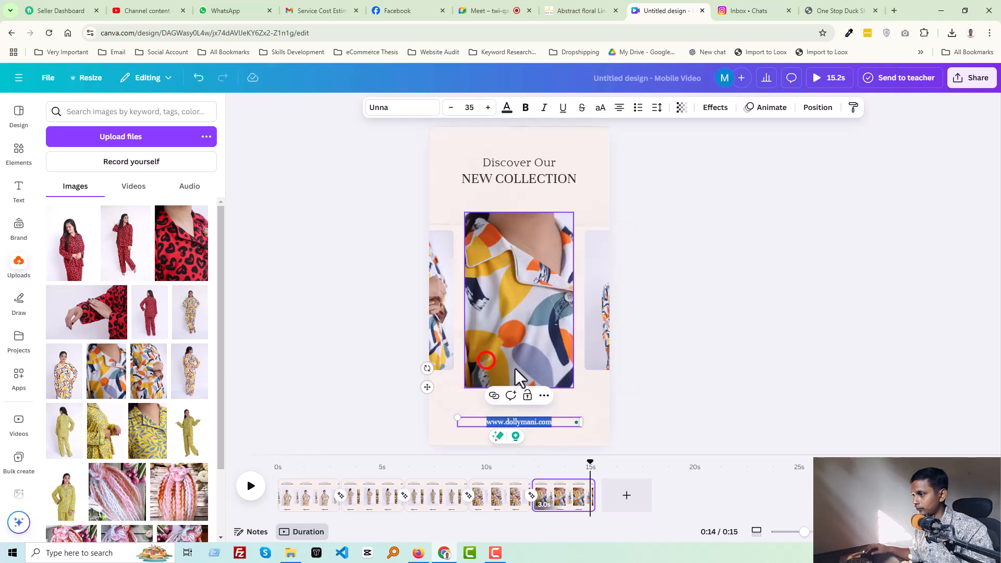
left_click(685, 398)
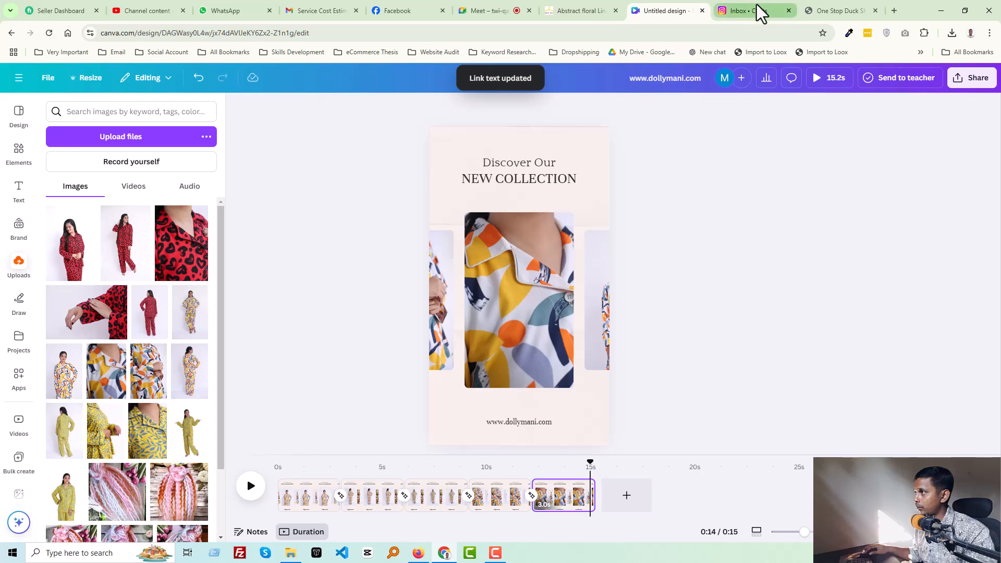
- Copy the phrase Women Loungewear and Nightwears from the product title and paste it over the top heading line, shortening it to Women Nightwears
left_click(588, 11)
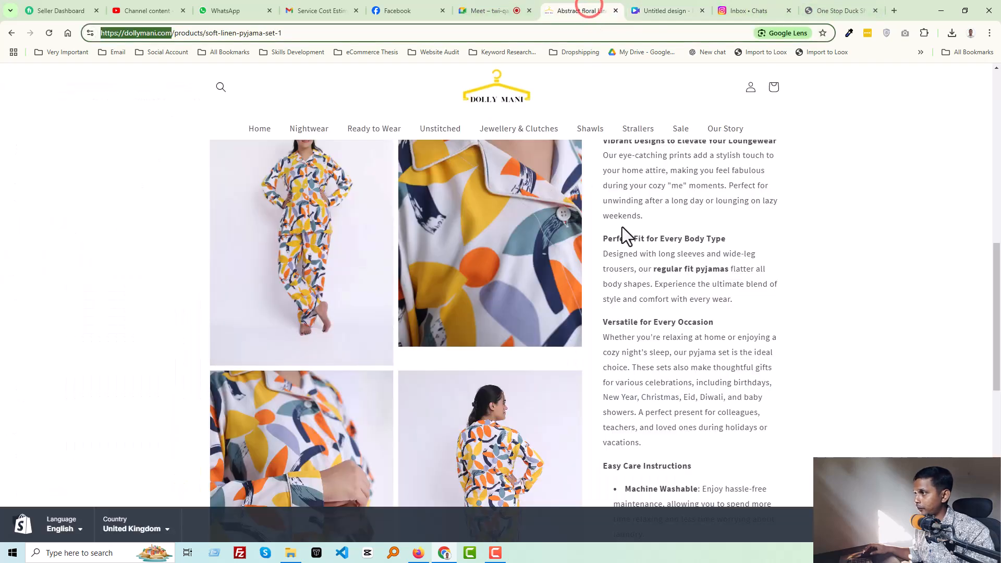
scroll(664, 239, "up", 10)
left_click(649, 229)
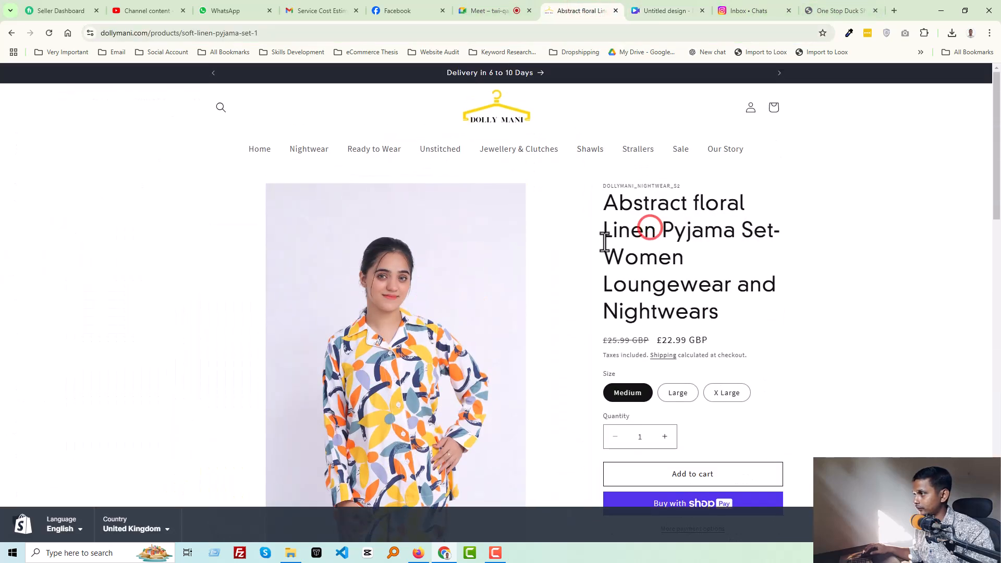
left_click_drag(605, 257, 720, 307)
key("ctrl+c")
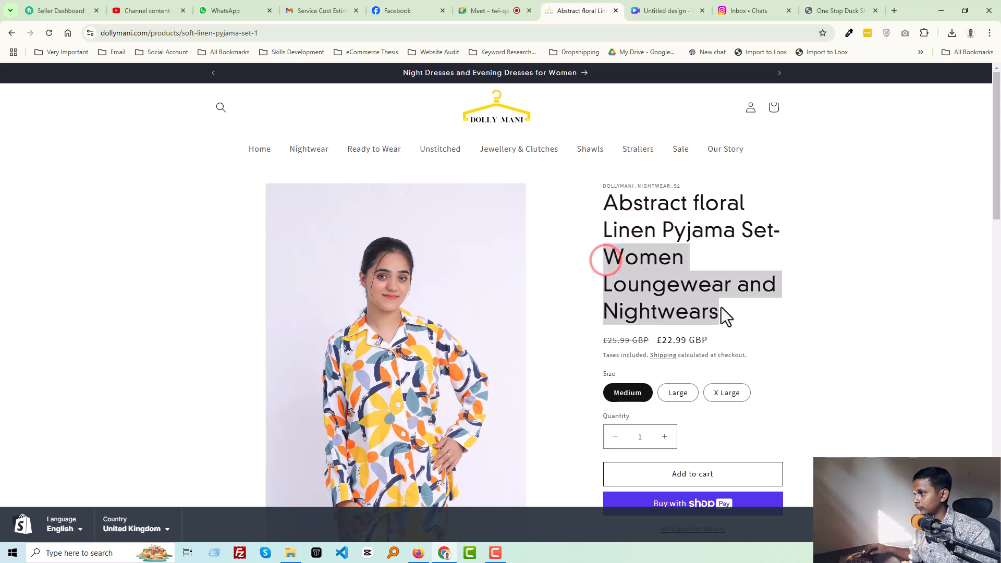
left_click(658, 11)
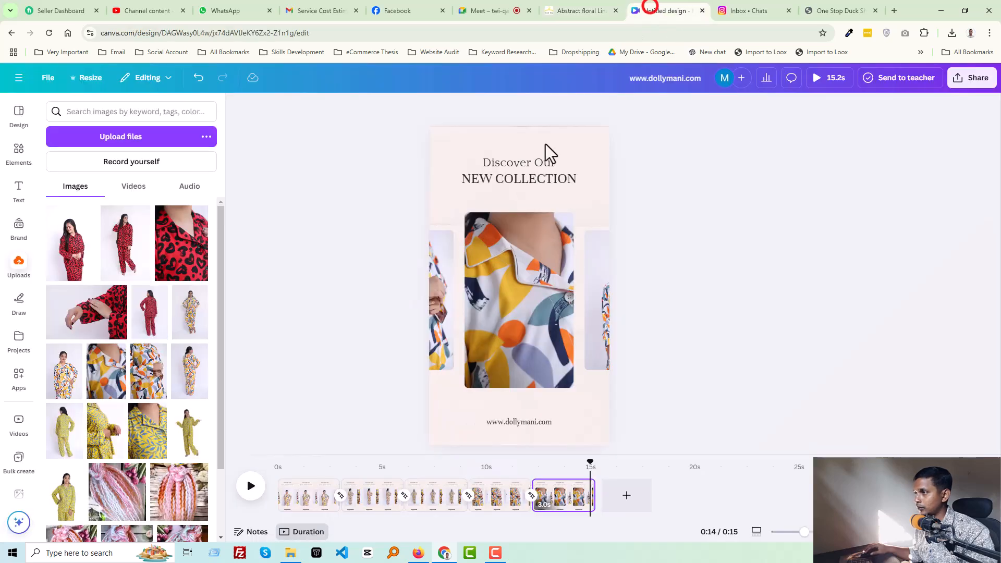
double_click(509, 161)
key("ctrl+v")
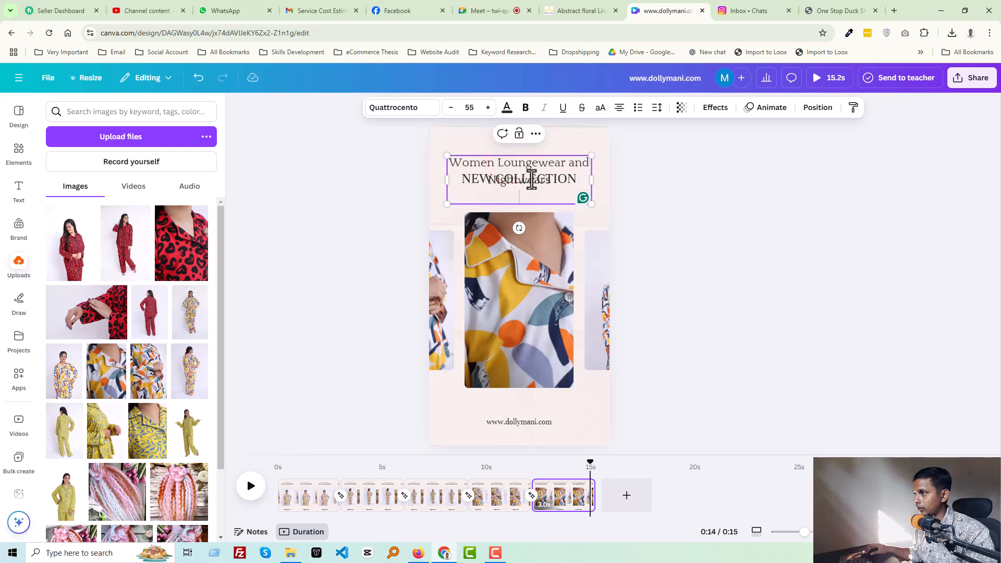
double_click(533, 163)
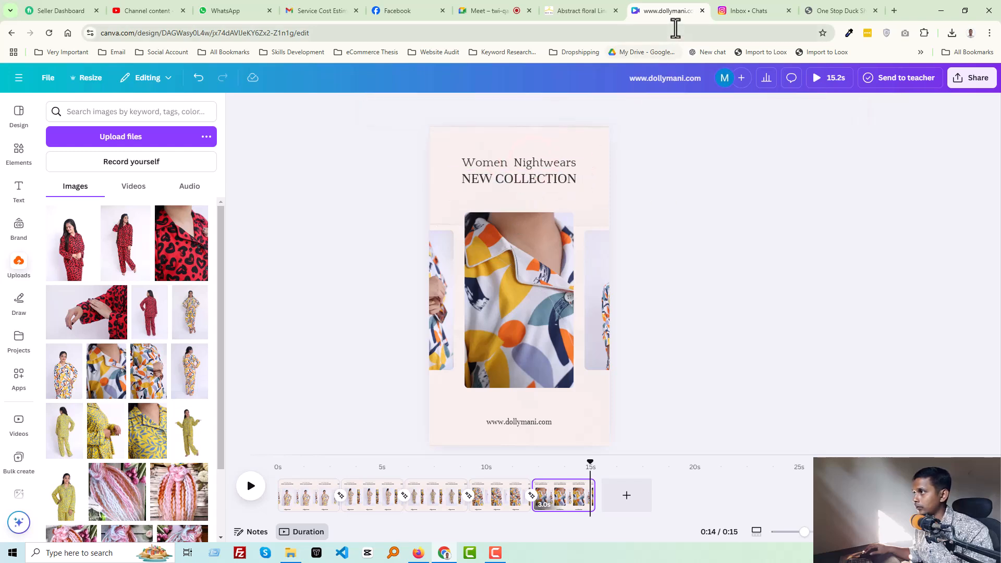
- Copy Linen Pyjama Set from the product title and paste it over the NEW COLLECTION heading line
left_click(593, 12)
left_click(649, 242)
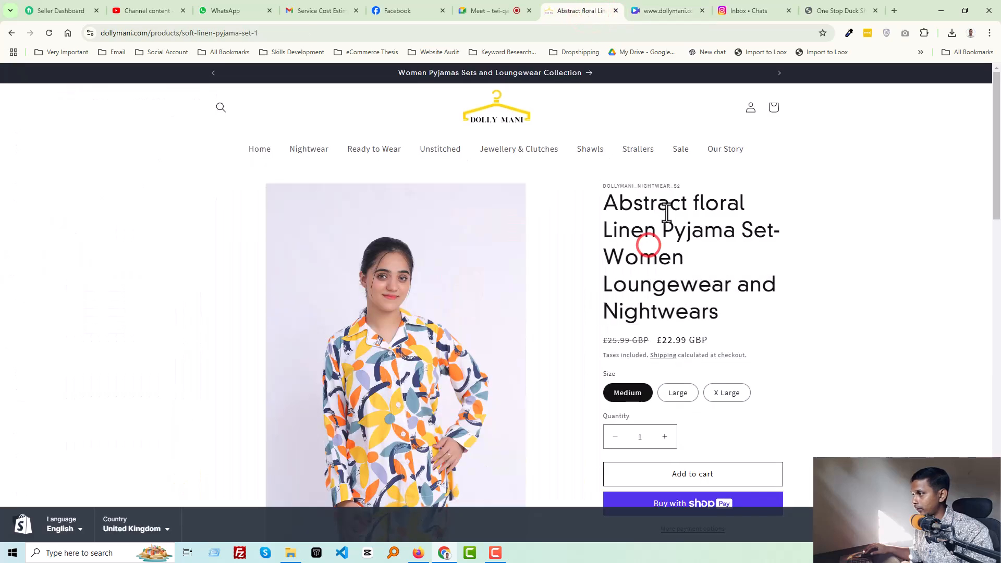
left_click_drag(603, 230, 774, 230)
key("ctrl+c")
left_click(664, 9)
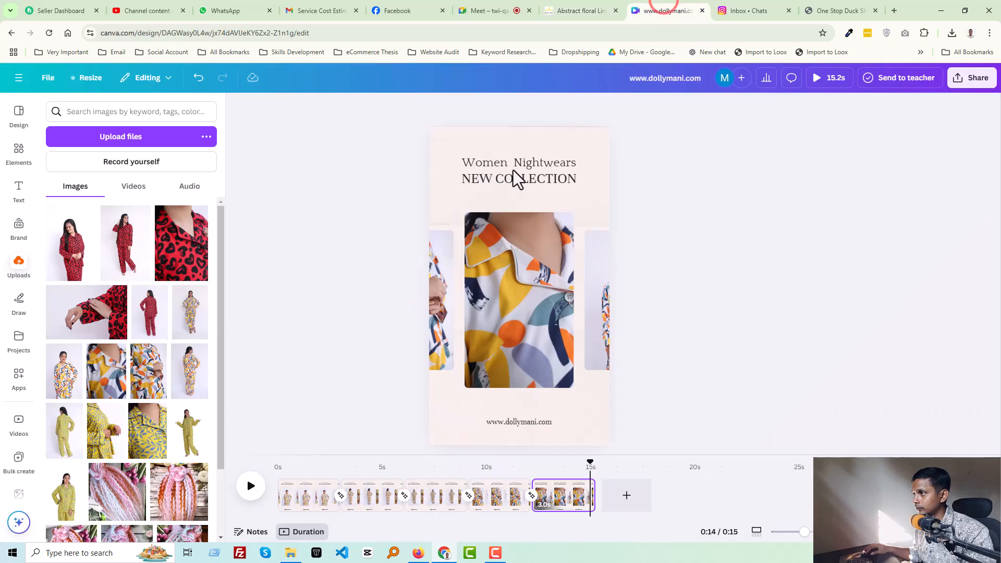
double_click(510, 178)
type("LINEN PYJAMA SET")
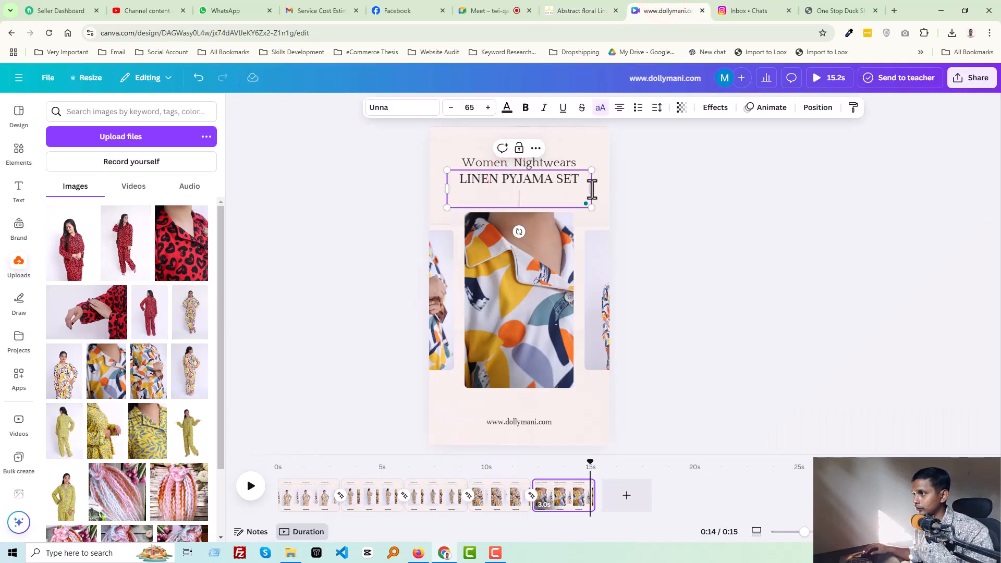
key("BackSpace")
left_click(651, 188)
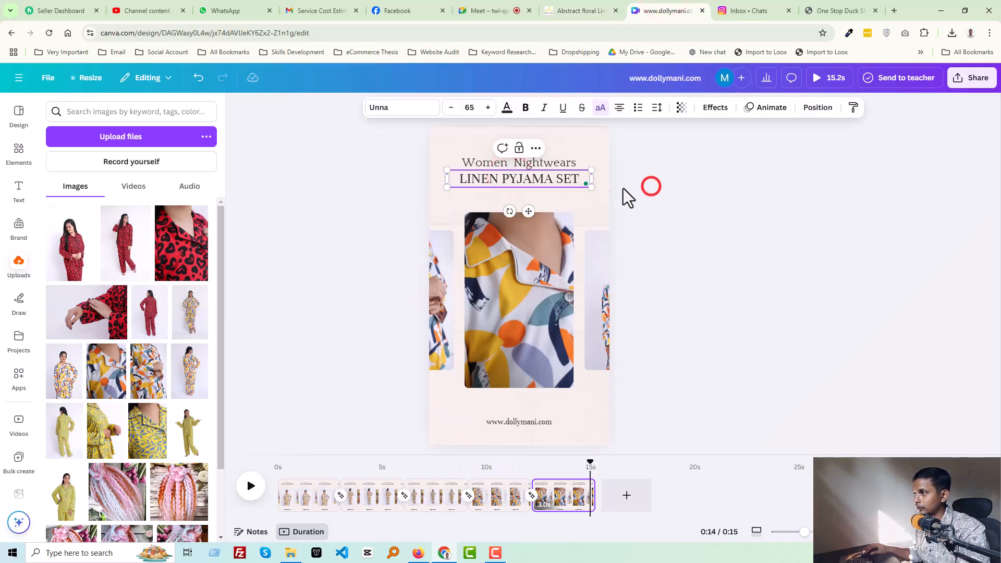
left_click(537, 182)
left_click_drag(446, 171, 468, 175)
key("ctrl+z")
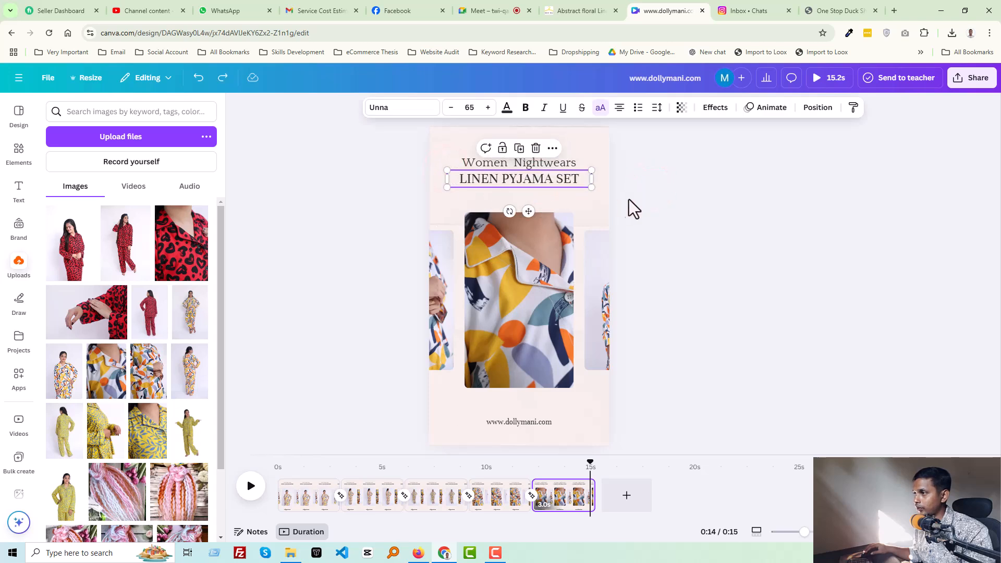
left_click(659, 199)
- Paste Linen Pyjama Set over the top heading line on the last page
left_click(519, 165)
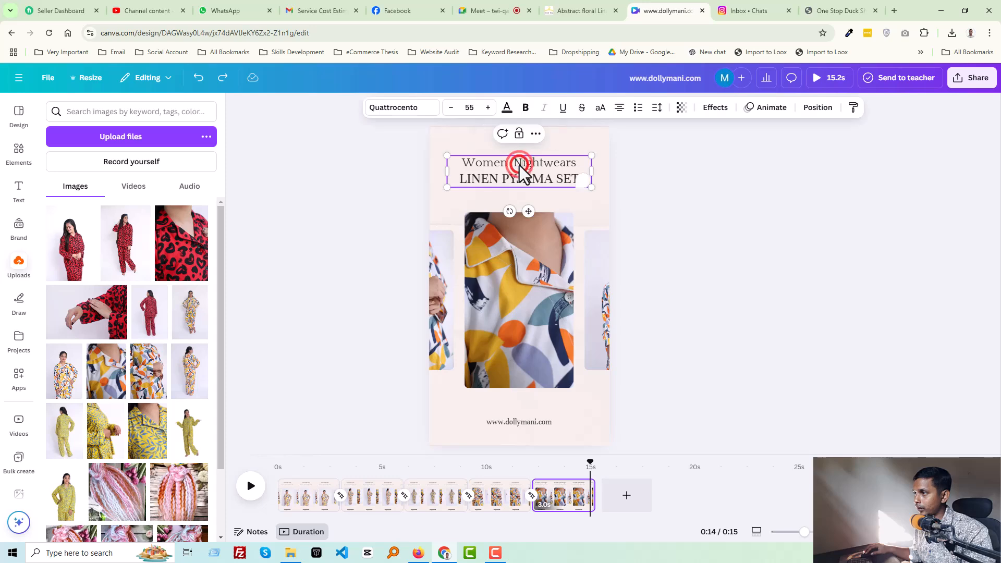
double_click(519, 165)
key("ctrl+v")
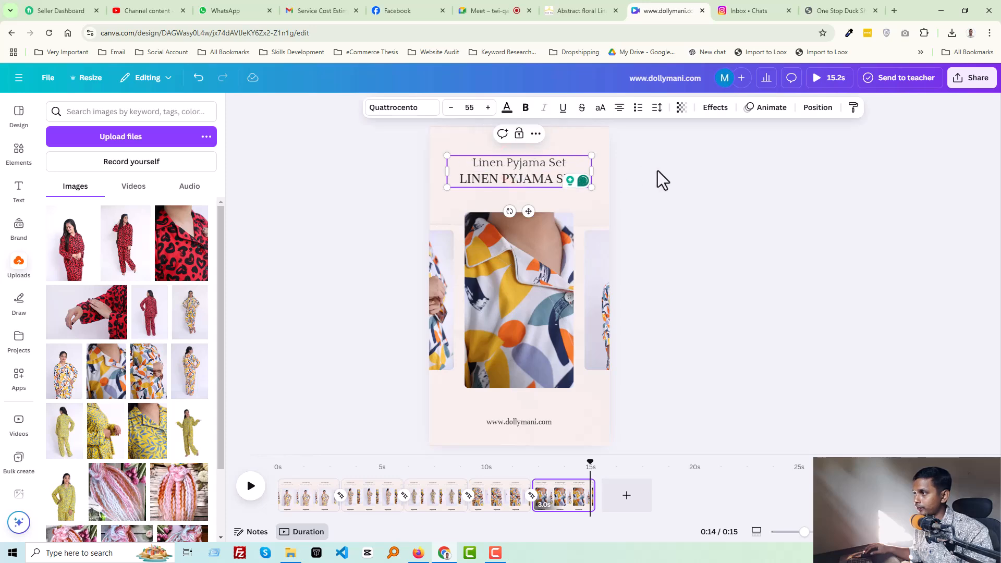
- Copy Women Loungewear and Nightwears from the product title and paste it over the second heading line
left_click(584, 4)
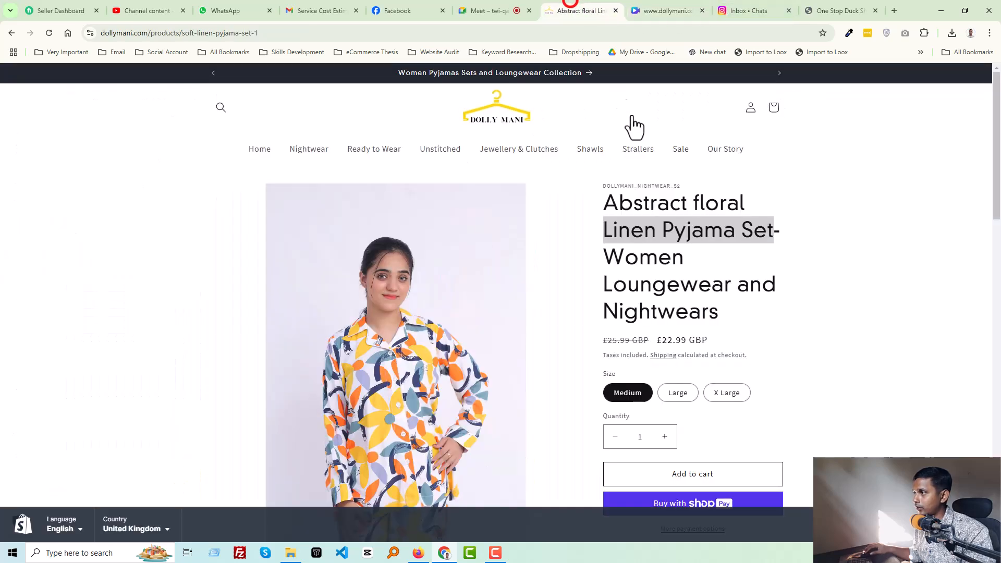
left_click(681, 227)
left_click_drag(605, 257, 727, 313)
left_click(649, 8)
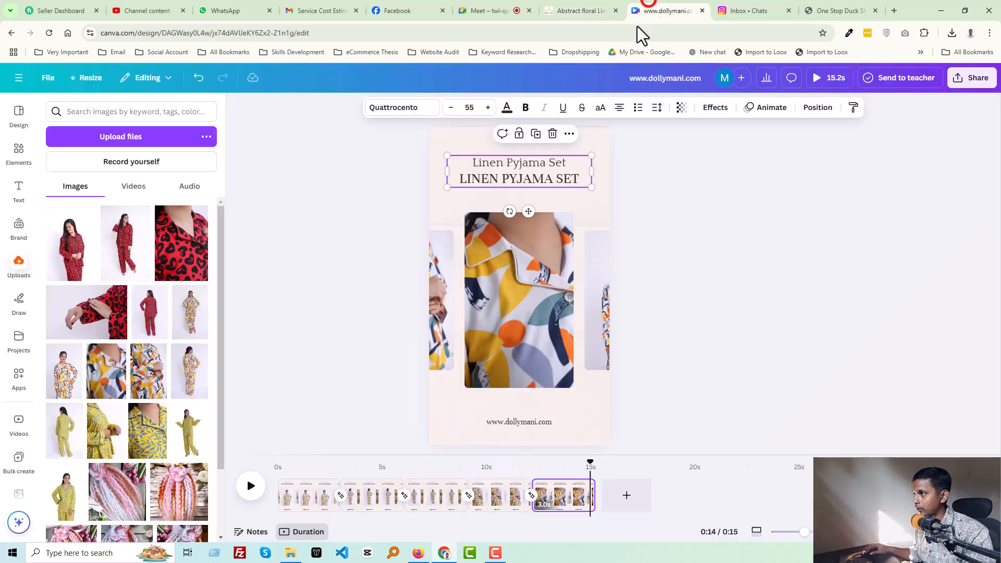
left_click(517, 180)
double_click(518, 180)
type("WOMEN LOUNGEWEAR AND NIGHTWEARS")
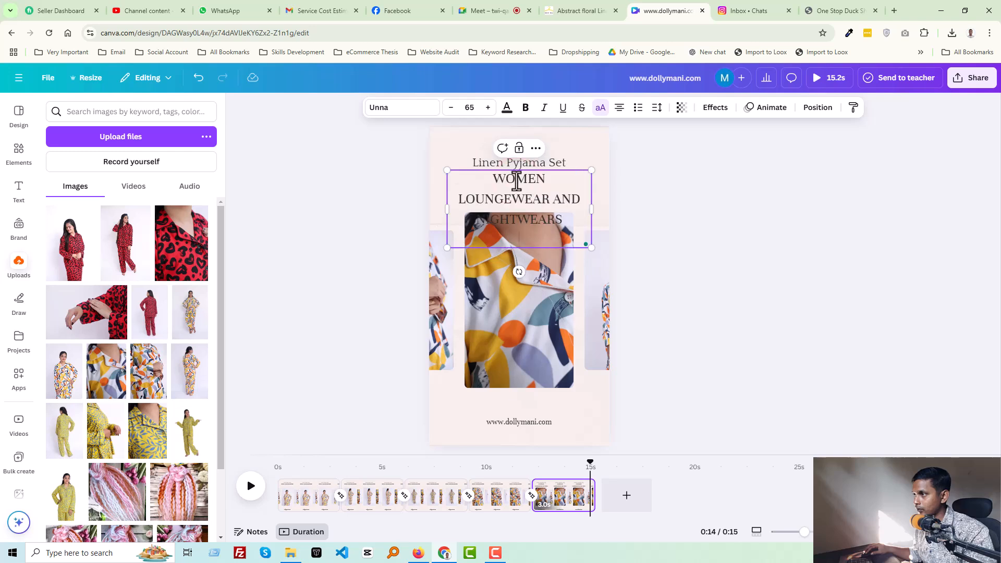
- Delete the words LOUNGEWEAR and AND so the second heading line reads WOMEN NIGHTWEARS
double_click(512, 200)
key("BackSpace")
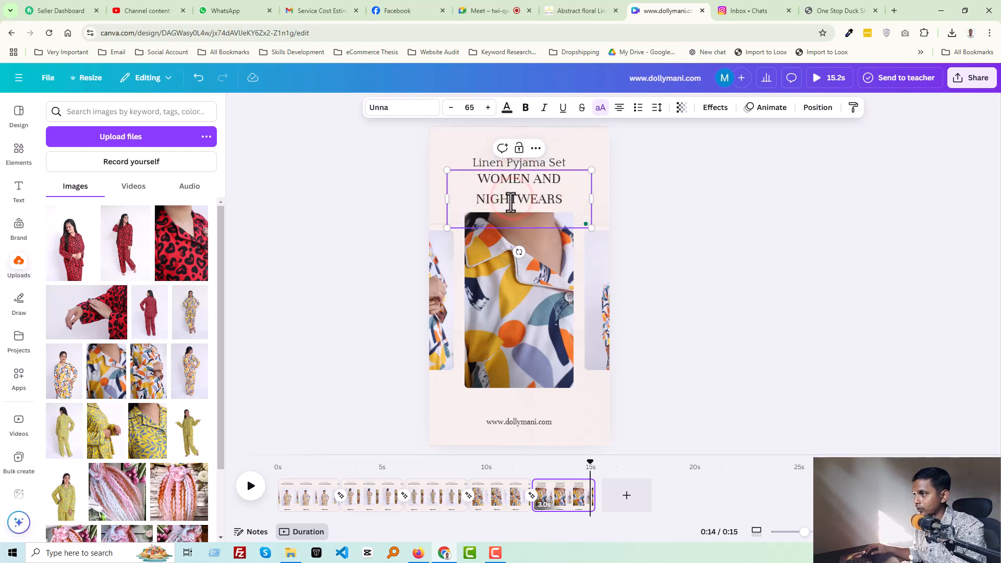
double_click(546, 179)
key("BackSpace")
left_click(643, 189)
left_click(524, 188)
left_click(522, 193)
left_click(657, 204)
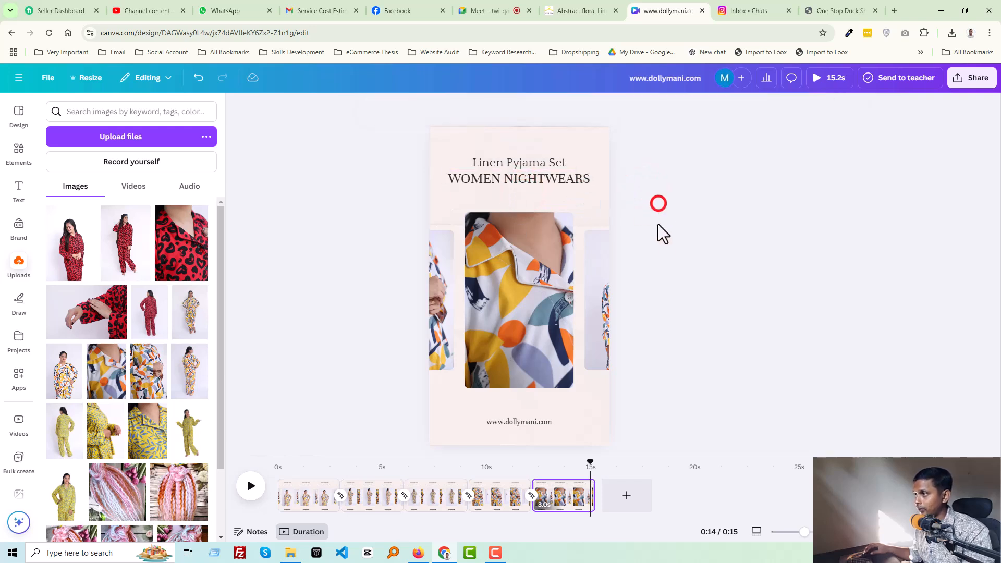
- Review the footer website text on each page by stepping through the timeline
left_click_drag(586, 463, 552, 477)
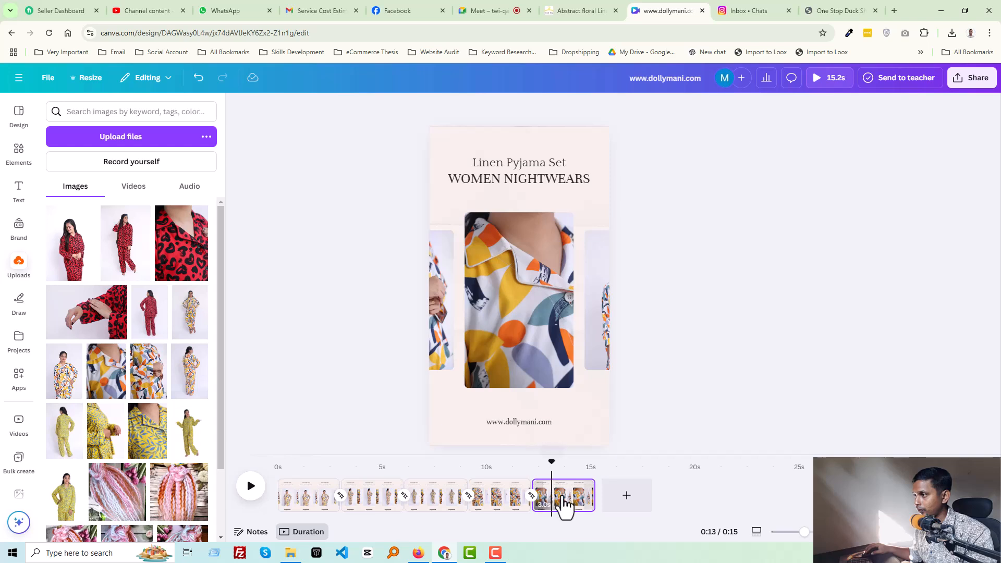
left_click(530, 423)
left_click(496, 503)
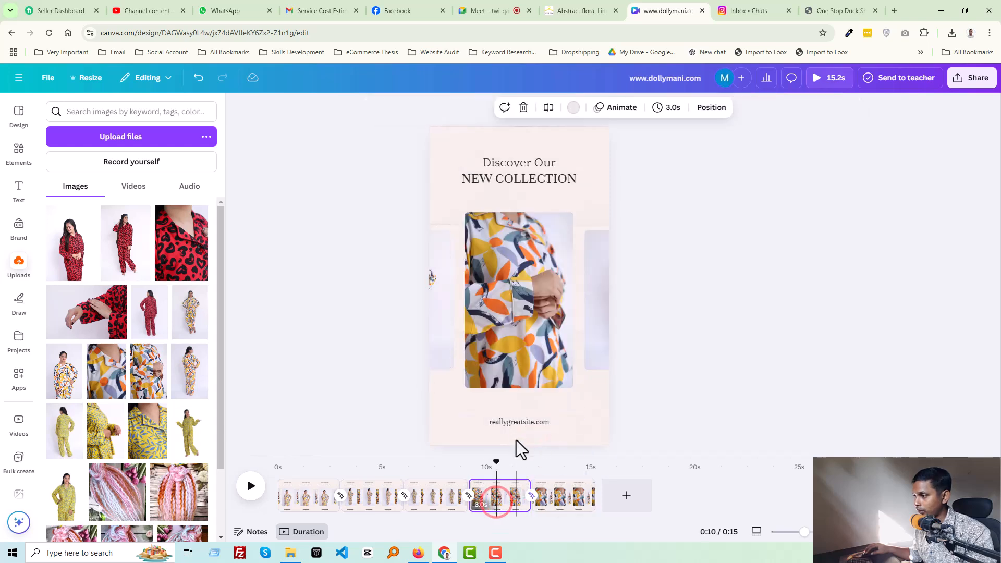
left_click(515, 423)
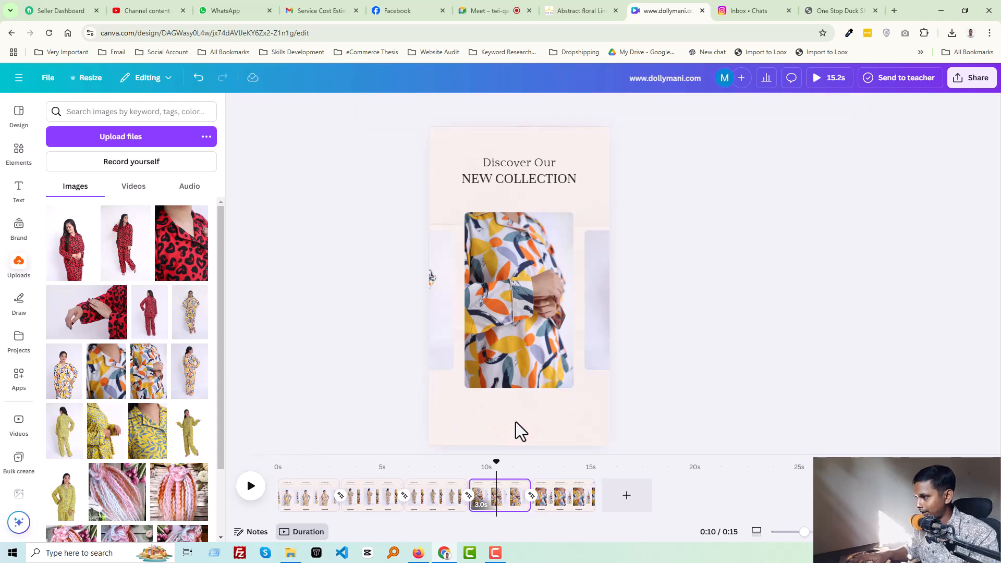
left_click(429, 498)
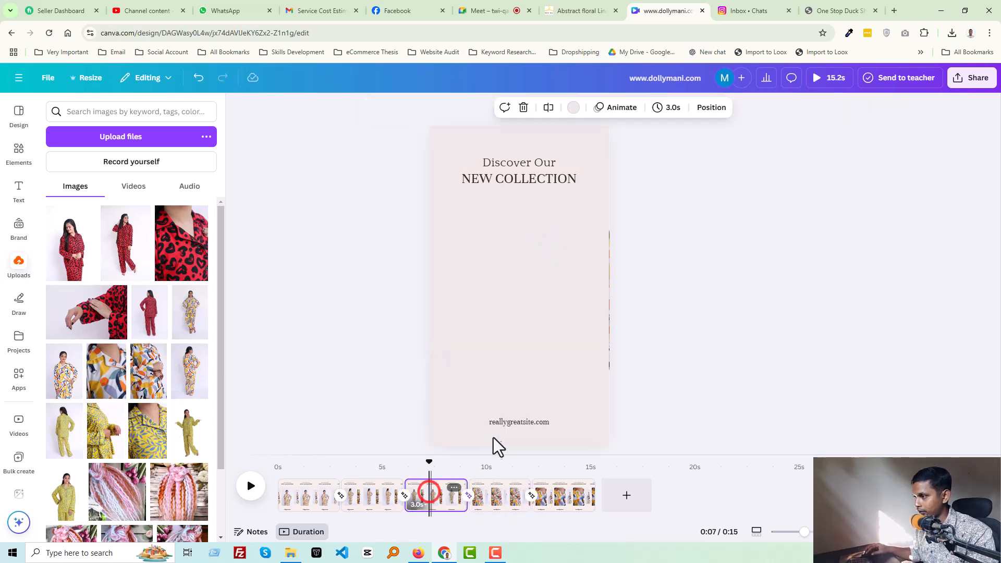
left_click(502, 421)
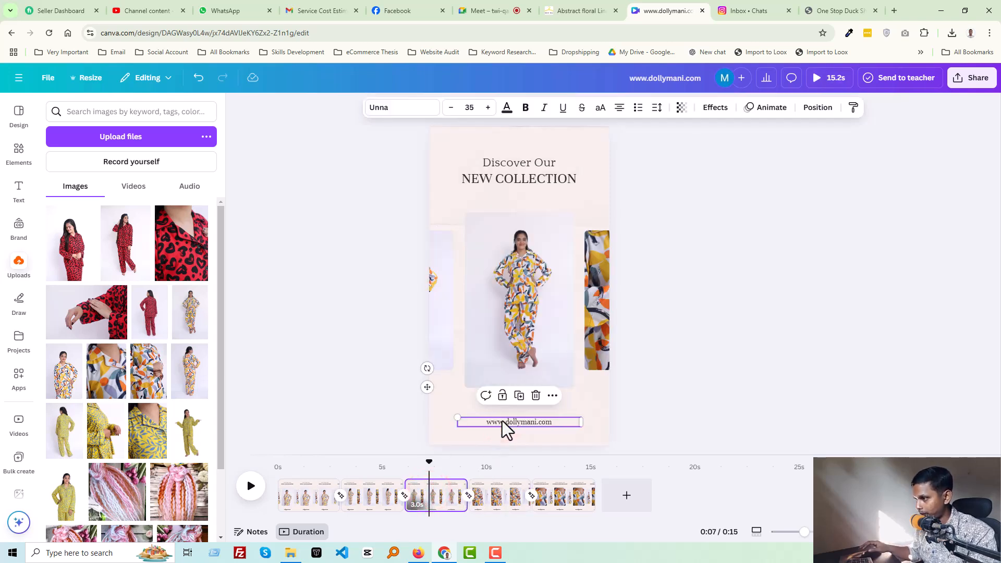
left_click(347, 495)
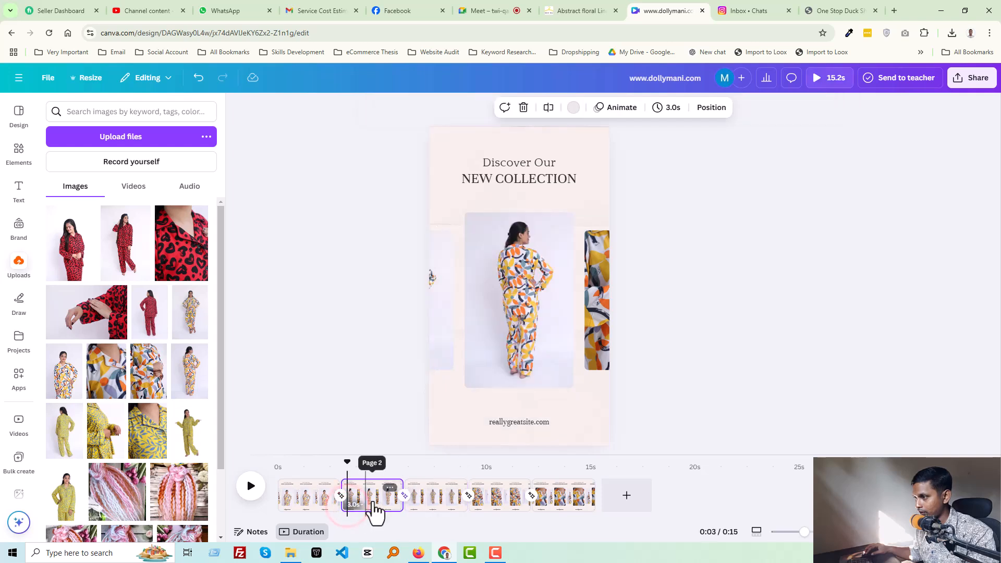
left_click(504, 428)
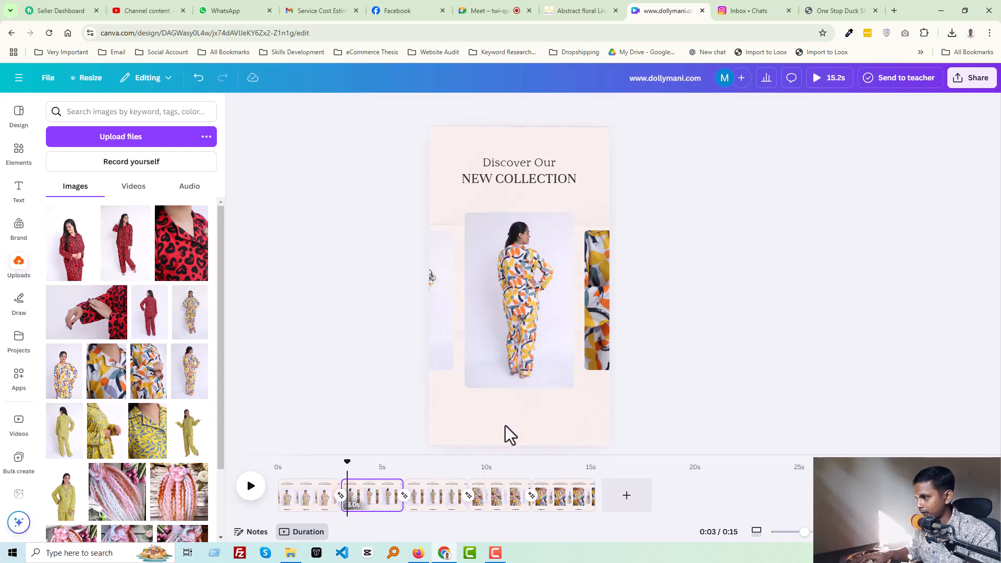
left_click(300, 497)
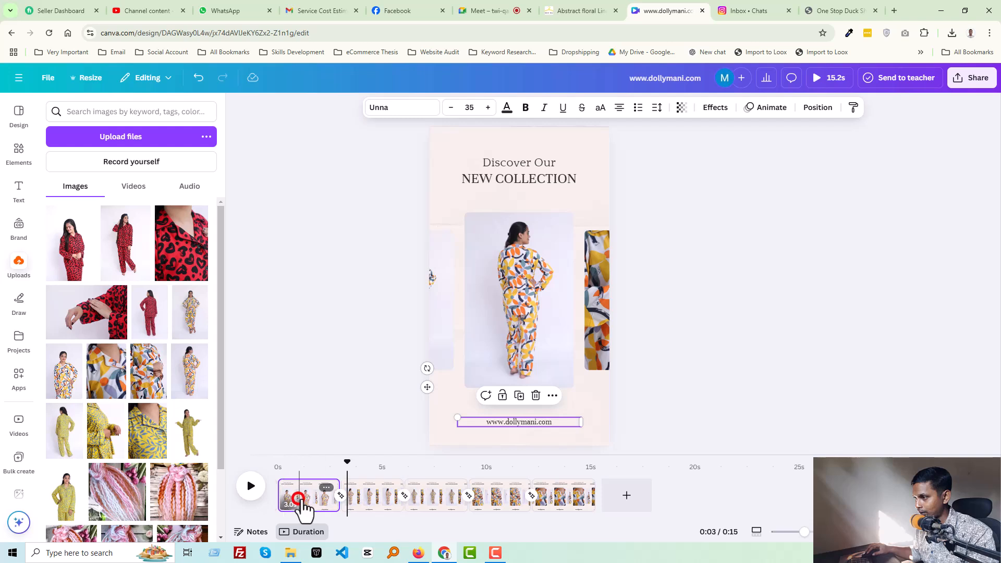
left_click(513, 424)
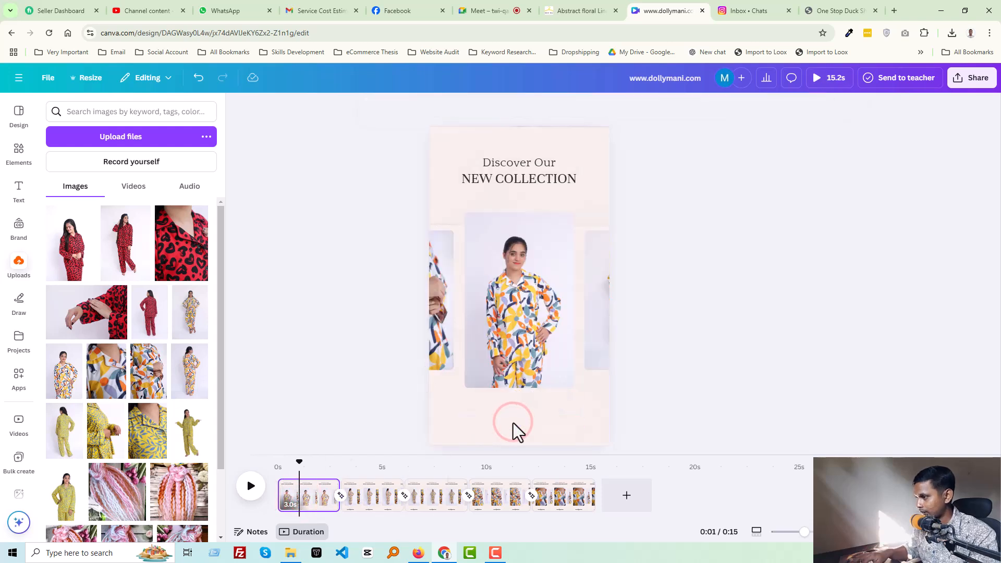
left_click(566, 510)
- Clear the existing Discover Our / NEW COLLECTION heading lines from the fourth page
left_click(523, 170)
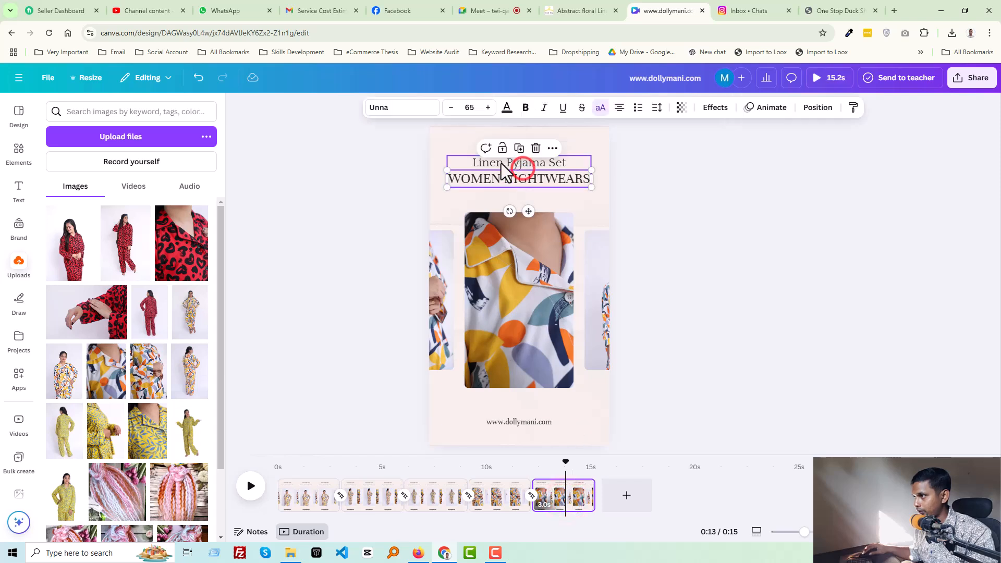
left_click(465, 163)
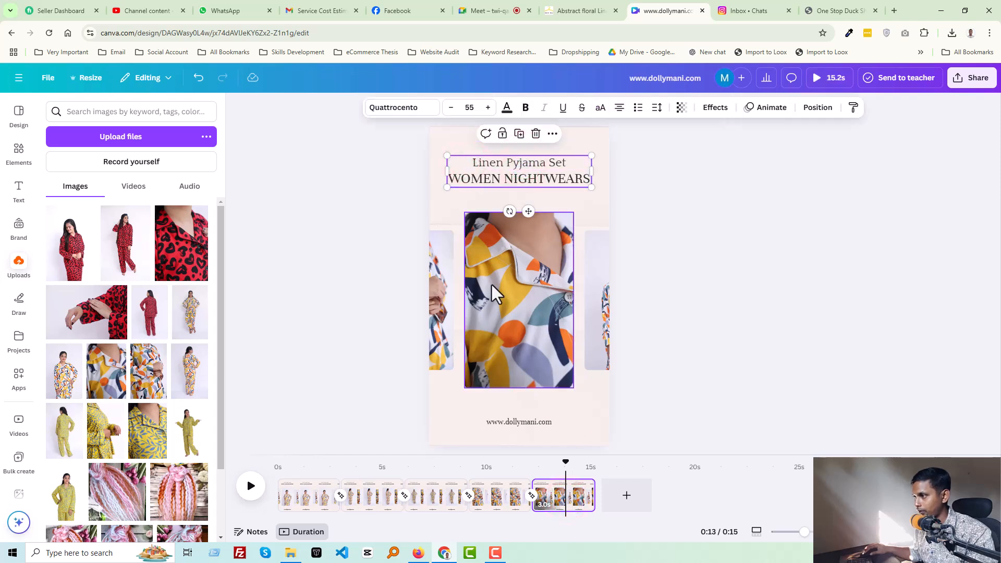
left_click(497, 501)
left_click(510, 163)
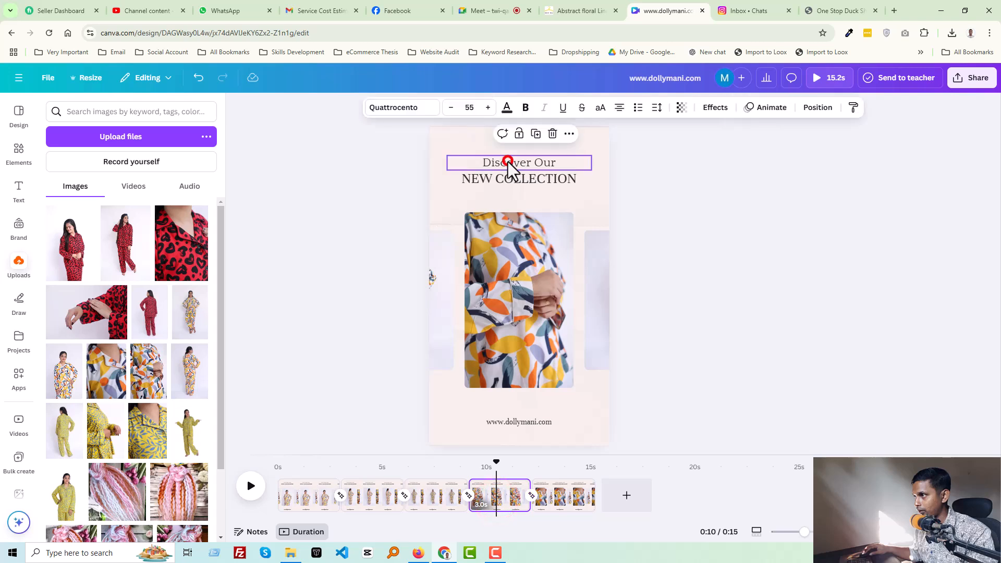
left_click(456, 179)
left_click(448, 163)
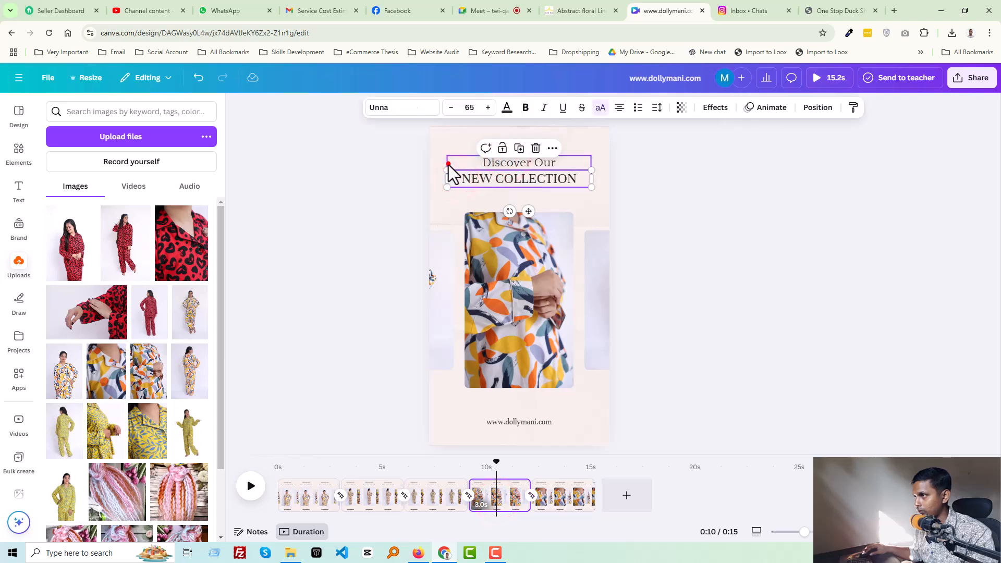
left_click(440, 175)
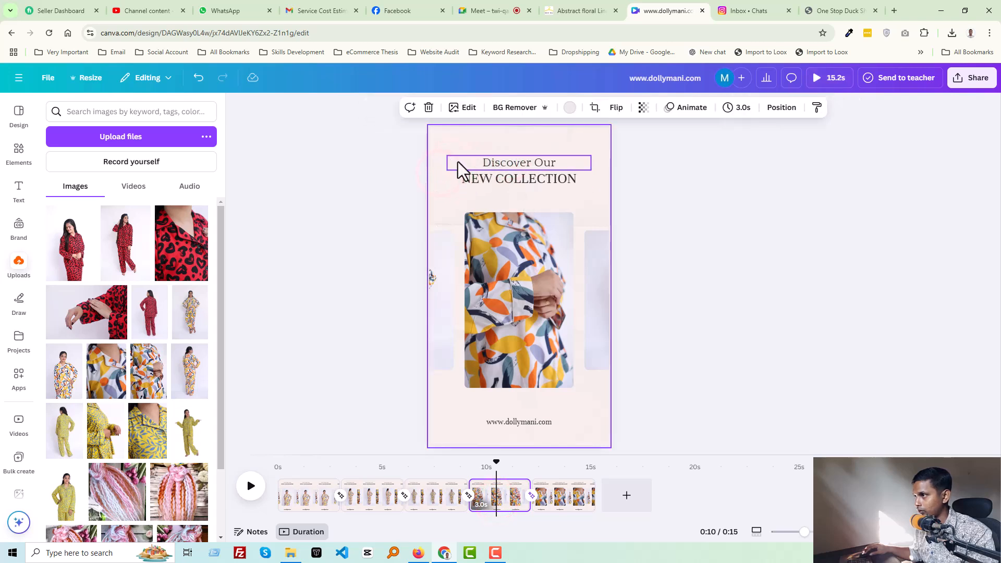
left_click(578, 165)
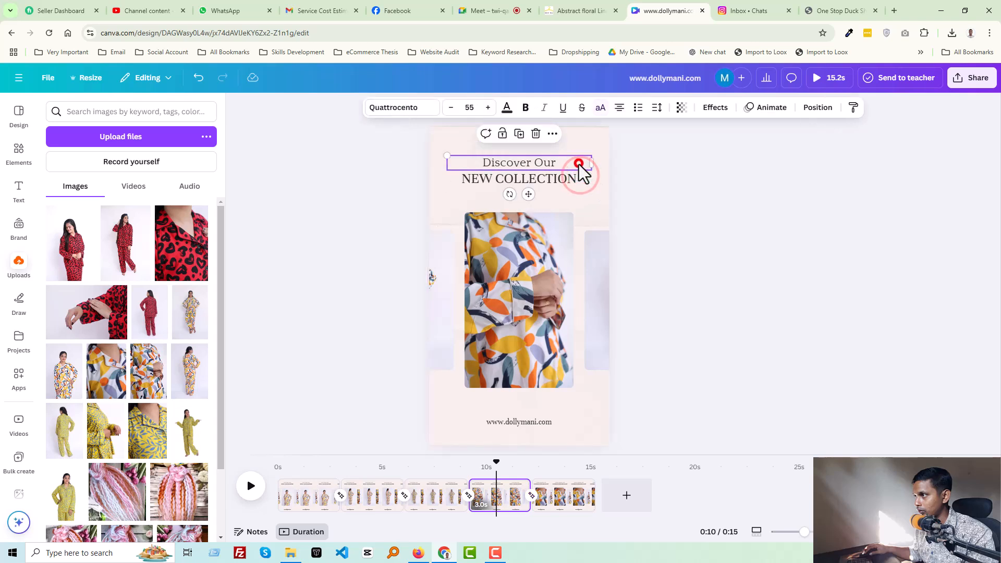
left_click(593, 163)
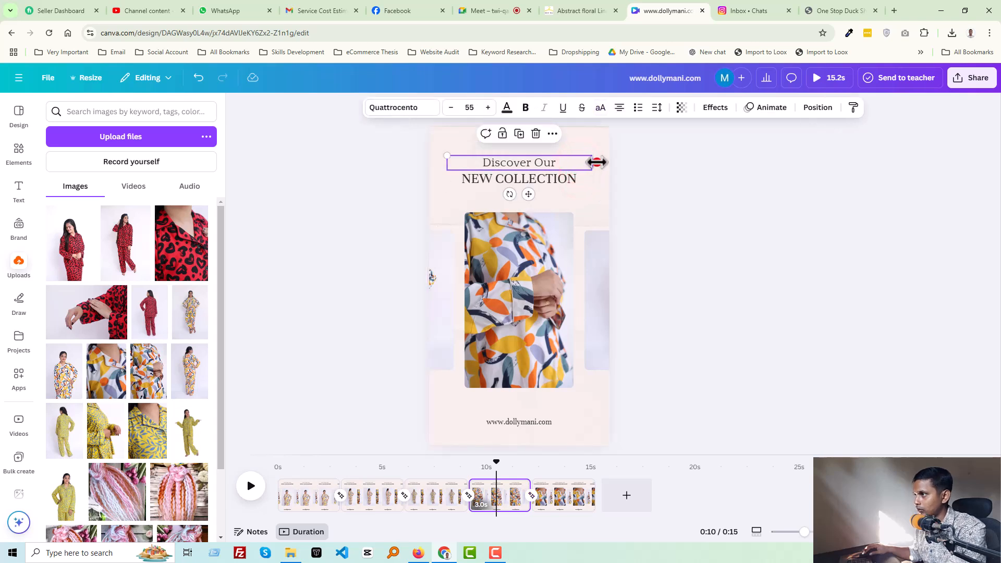
left_click(596, 147)
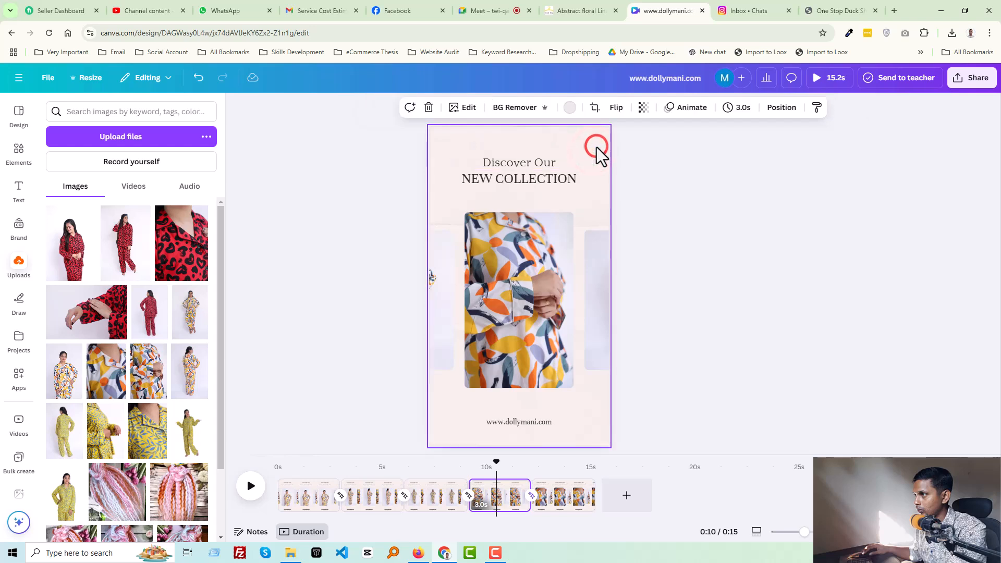
left_click_drag(593, 186, 513, 168)
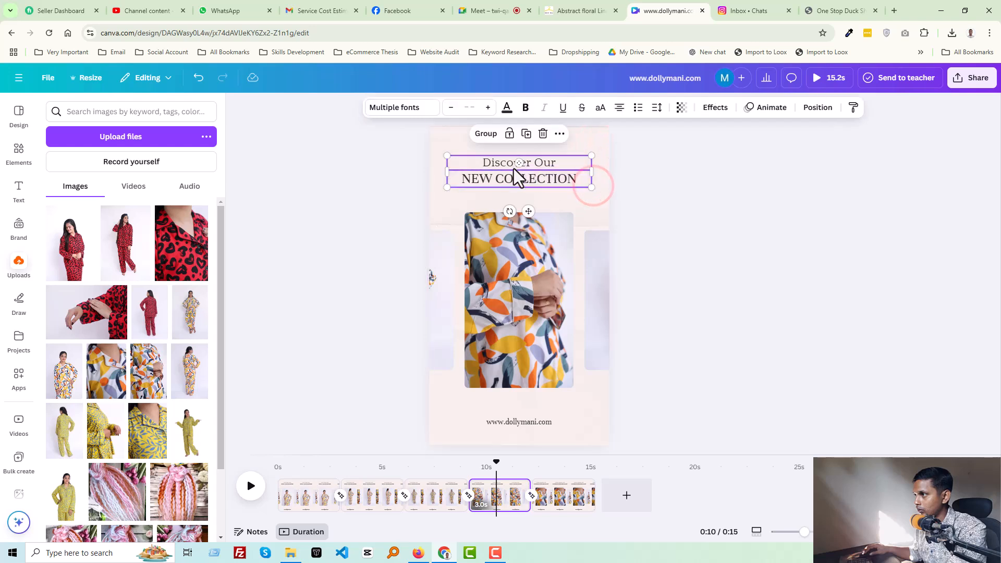
key("Delete")
left_click(526, 179)
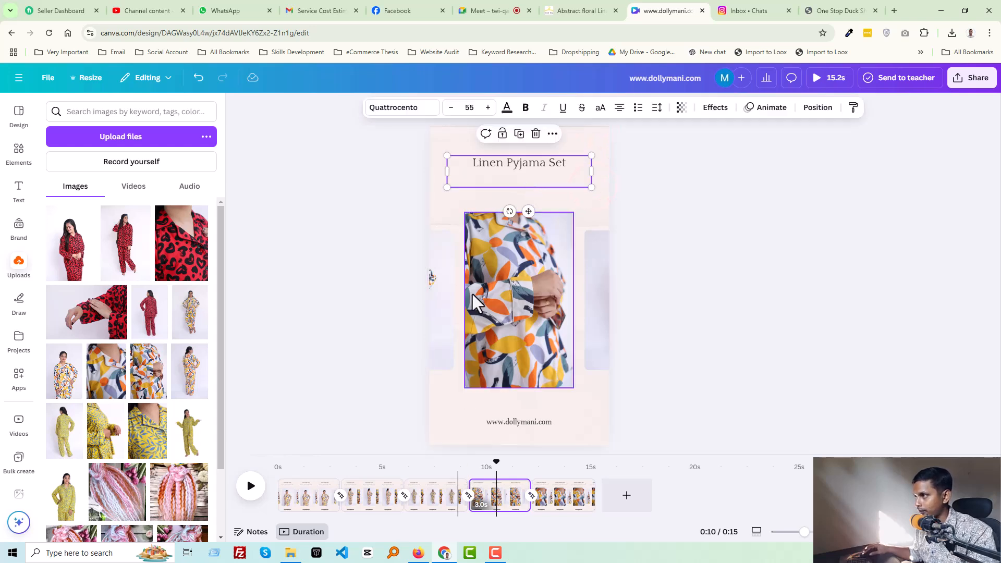
left_click(593, 279)
- Copy both product heading lines from the last page and paste them onto the fourth page
left_click(555, 493)
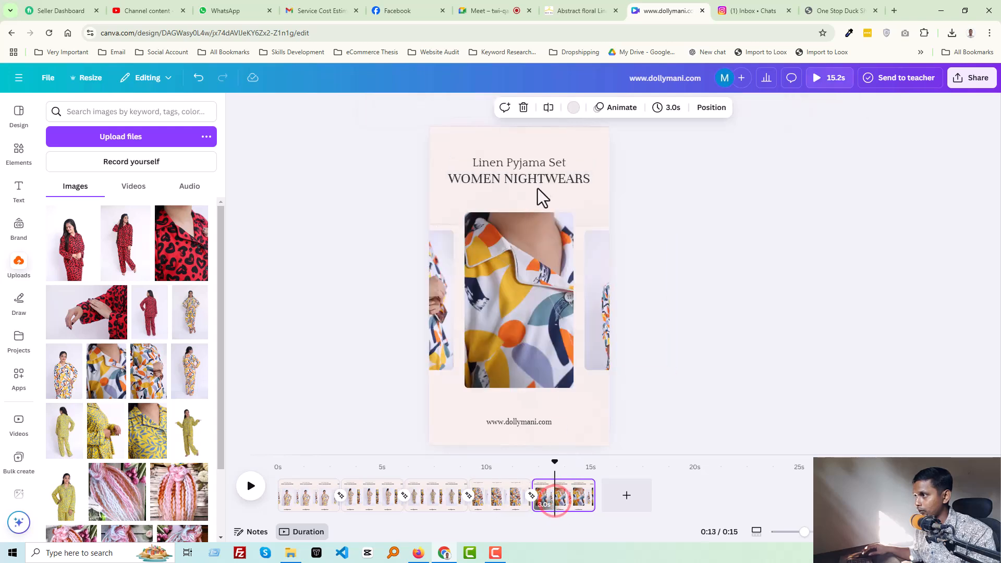
left_click(596, 143)
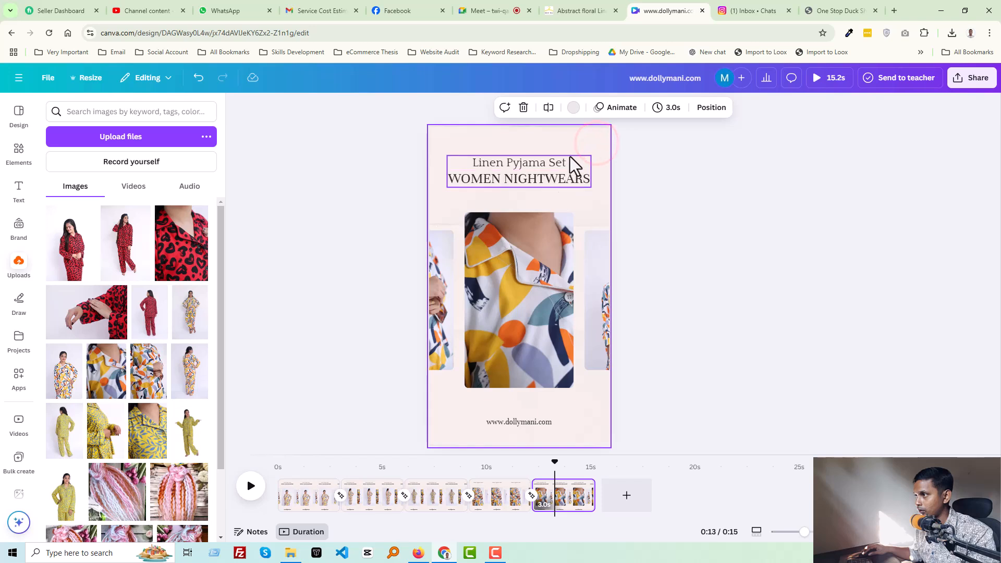
left_click_drag(447, 150, 596, 198)
left_click(495, 500)
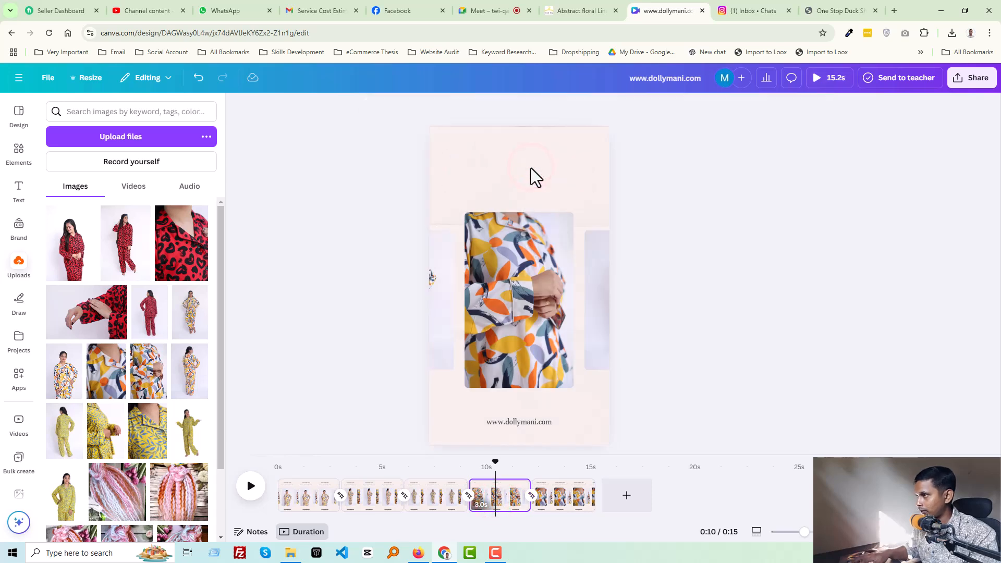
- Replace the third page's heading lines with the pasted Linen Pyjama Set / WOMEN NIGHTWEARS headings
left_click(431, 495)
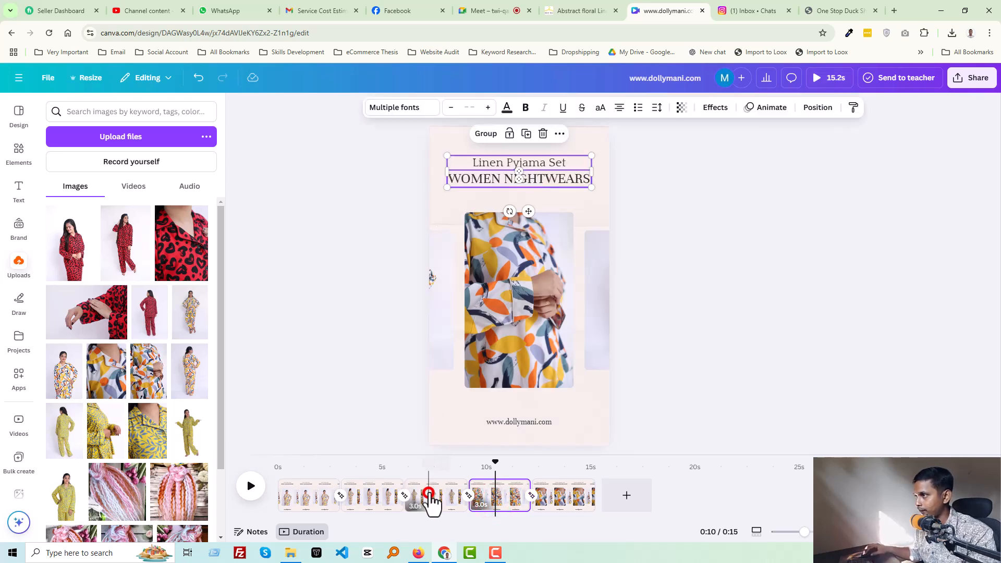
left_click(460, 143)
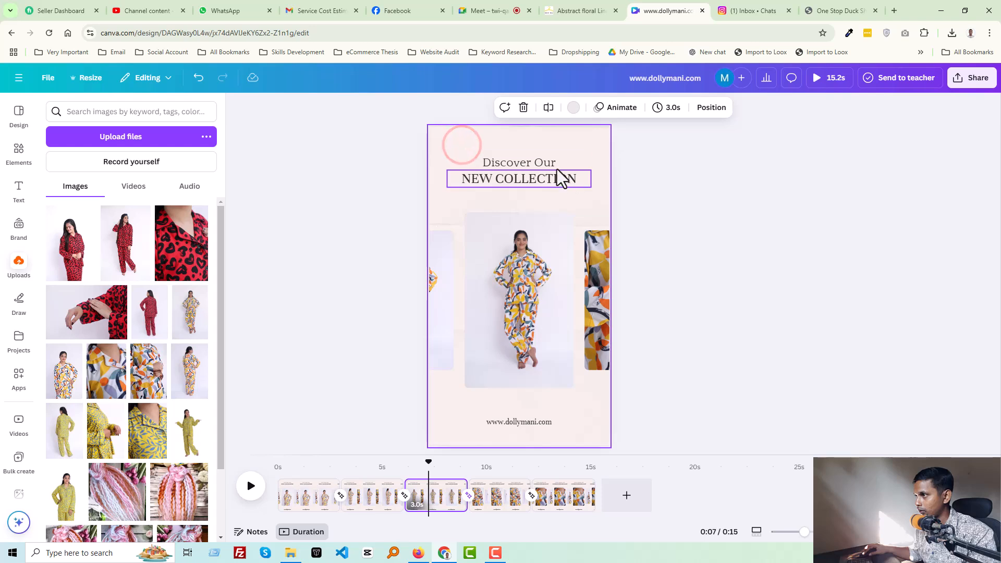
left_click_drag(472, 146, 589, 187)
key("Delete")
key("ctrl+v")
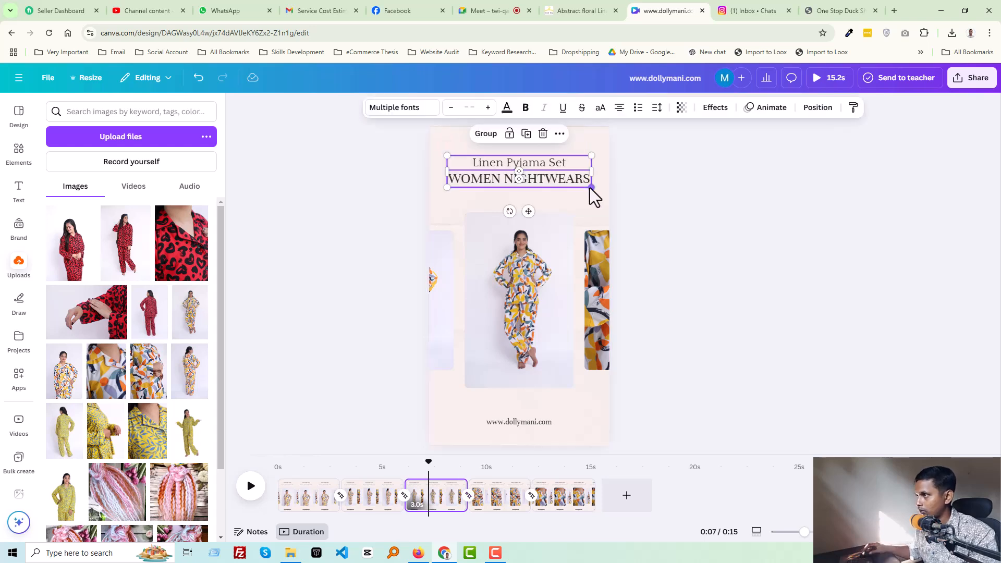
- Replace the second page's heading lines with the pasted Linen Pyjama Set / WOMEN NIGHTWEARS headings
left_click(370, 498)
left_click(469, 143)
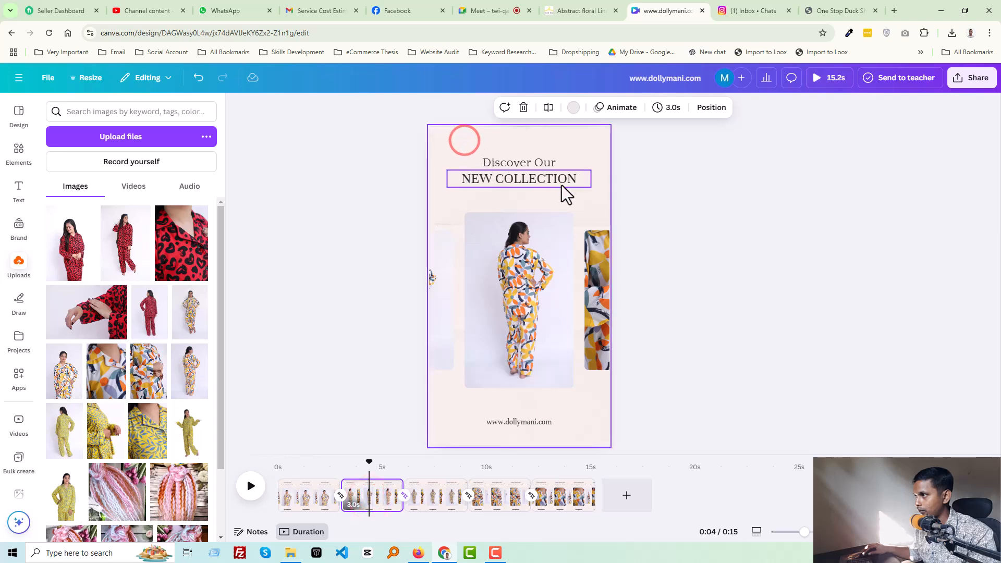
left_click_drag(452, 147, 599, 188)
key("Delete")
type("Linen Pyjama Set WOMEN NIGHTWEARS")
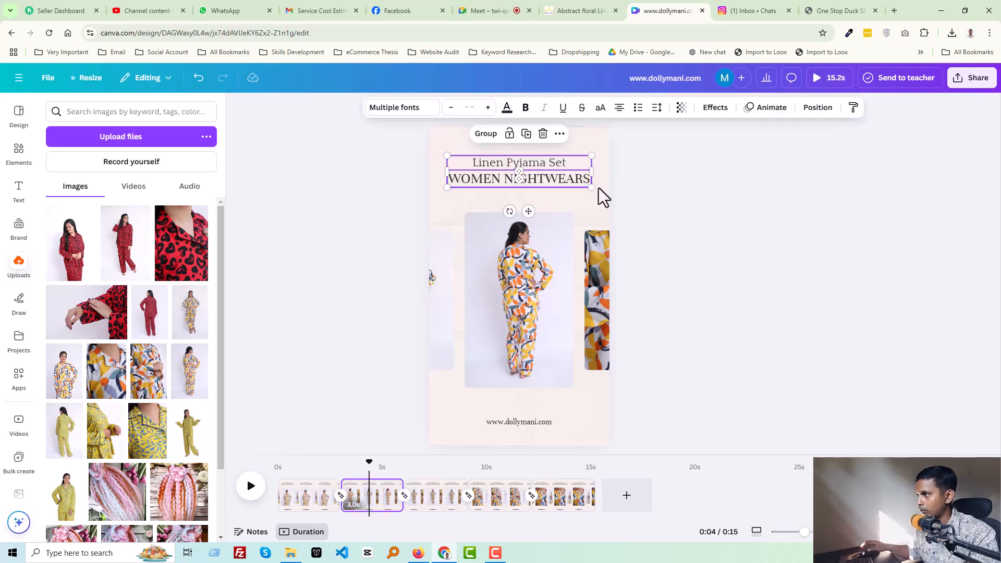
- Replace the first page's heading lines with the pasted Linen Pyjama Set / WOMEN NIGHTWEARS headings
left_click(304, 489)
left_click(307, 421)
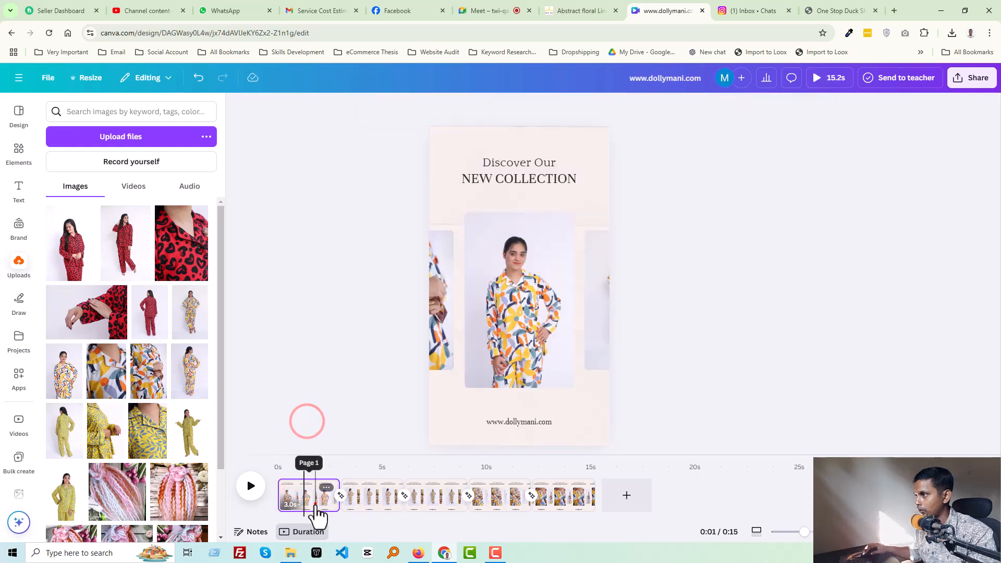
left_click(315, 504)
left_click(464, 148)
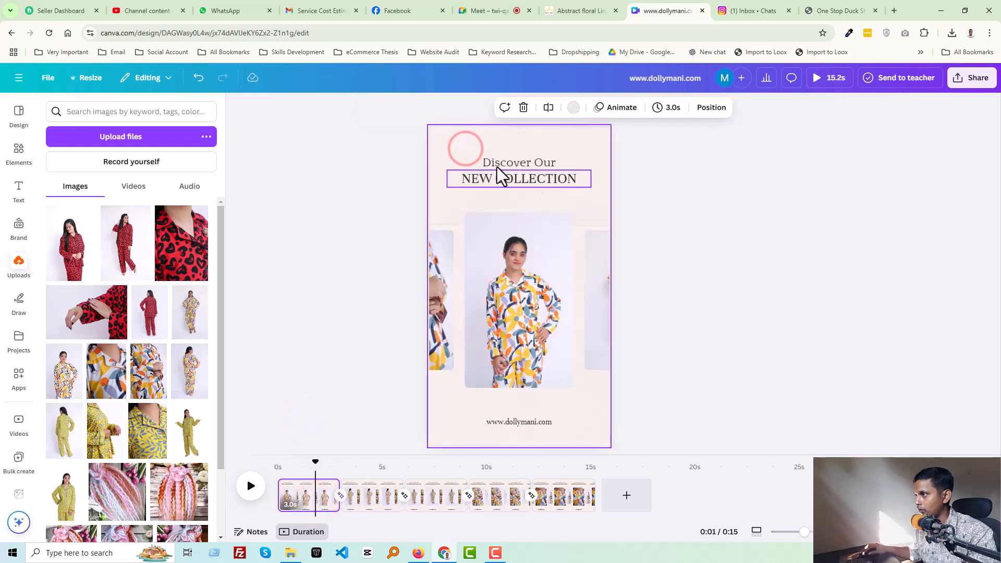
left_click_drag(446, 143, 586, 183)
key("Delete")
type("Linen Pyjama Set WOMEN NIGHTWEARS")
left_click(696, 254)
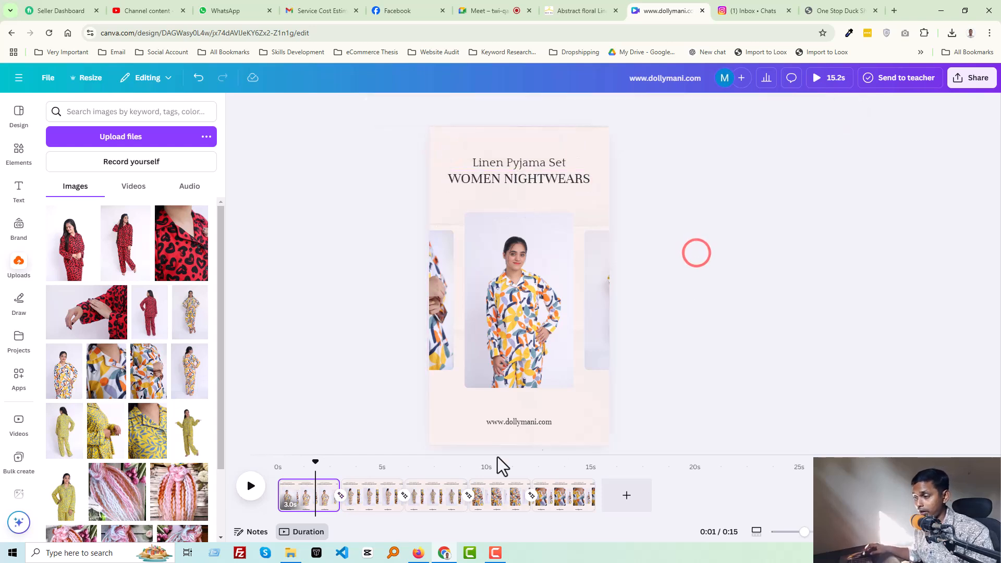
- Play the video from the beginning to preview it
left_click_drag(317, 464, 242, 480)
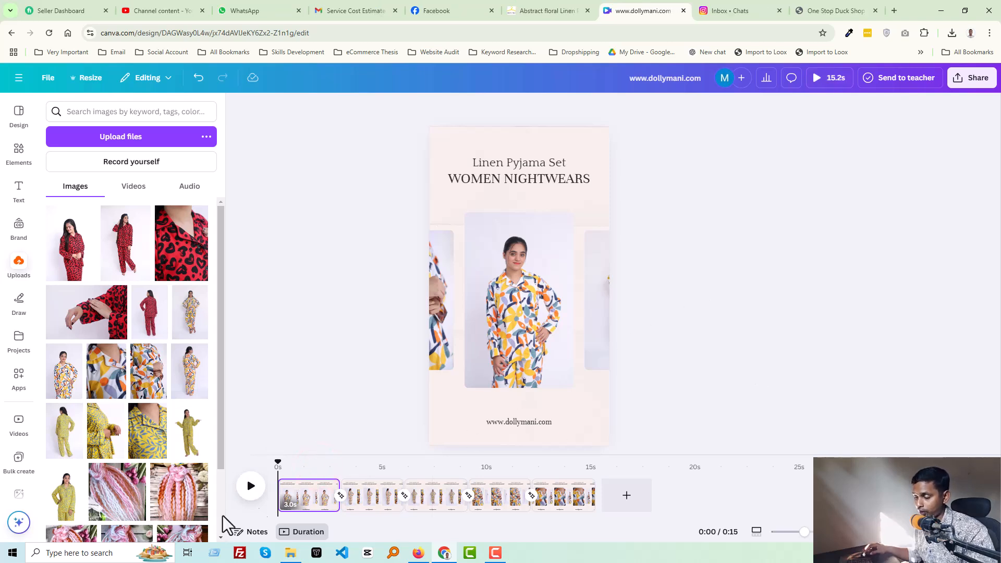
left_click(250, 487)
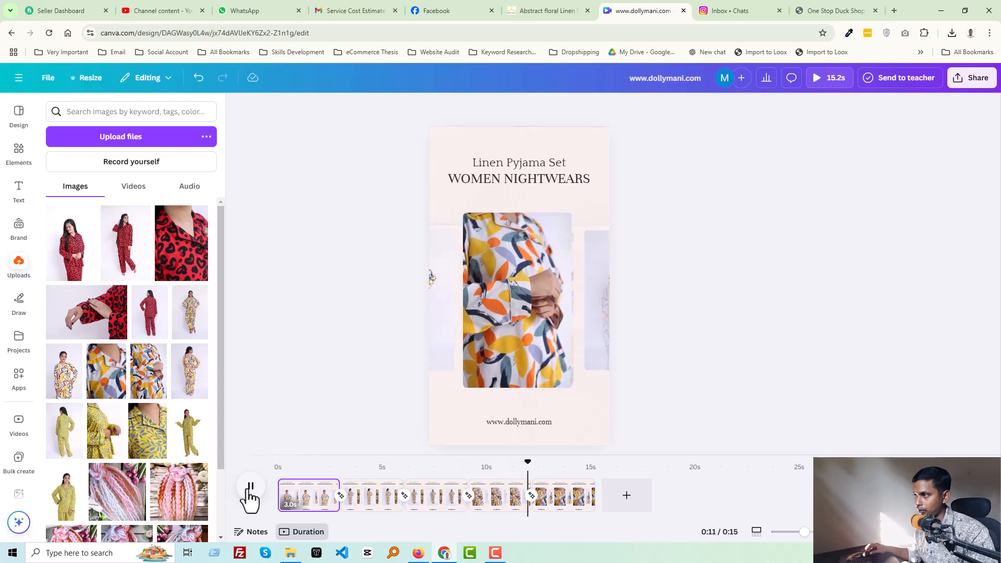
- Trim every page in the timeline down to 2.0 seconds each
left_click(309, 498)
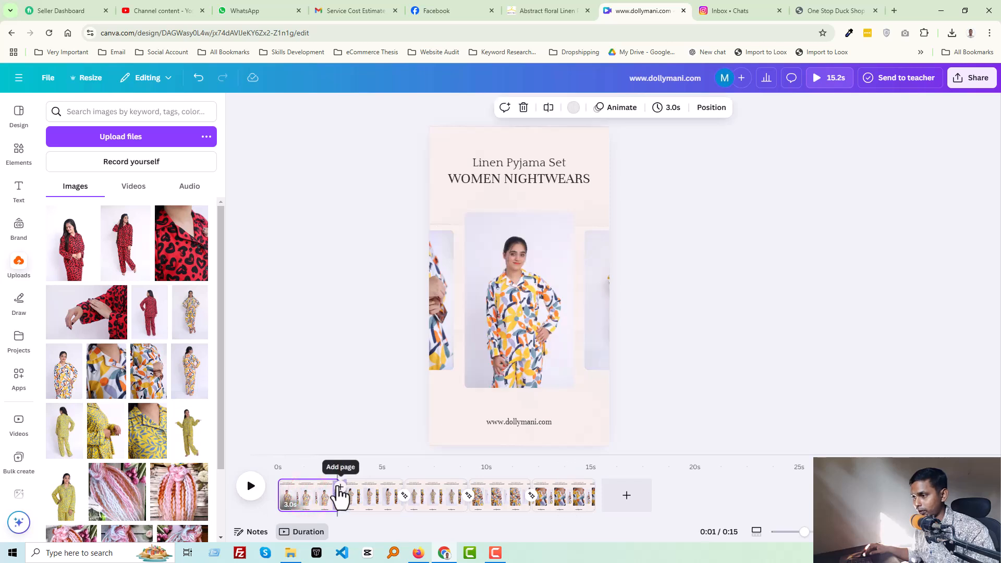
left_click_drag(336, 488, 319, 491)
left_click_drag(386, 499, 357, 490)
left_click(388, 485)
left_click_drag(423, 486, 401, 487)
left_click(442, 486)
left_click_drag(464, 486, 445, 487)
left_click(479, 487)
left_click_drag(507, 488, 484, 491)
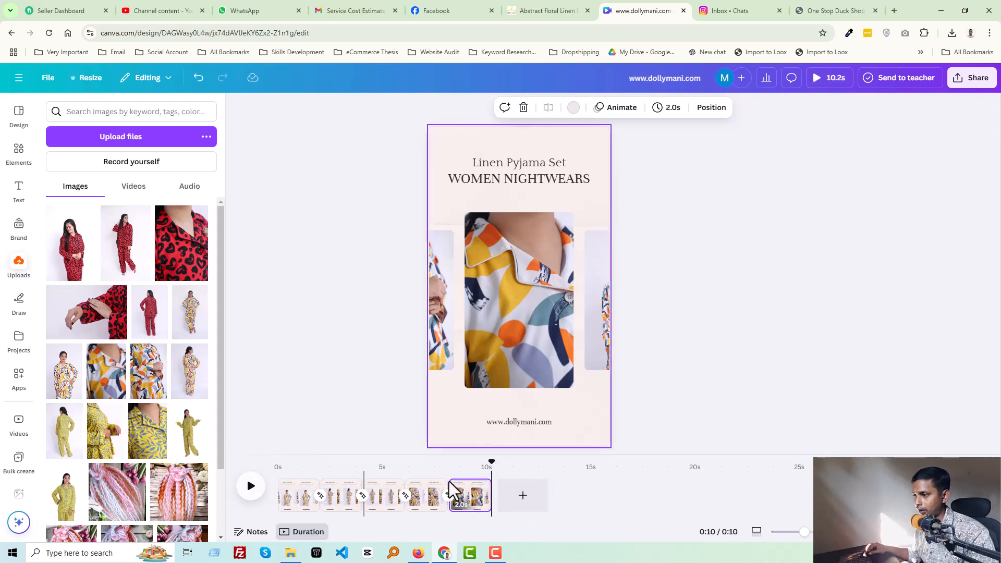
- Play the shortened video from the beginning to preview it
left_click_drag(490, 461, 255, 488)
left_click(254, 487)
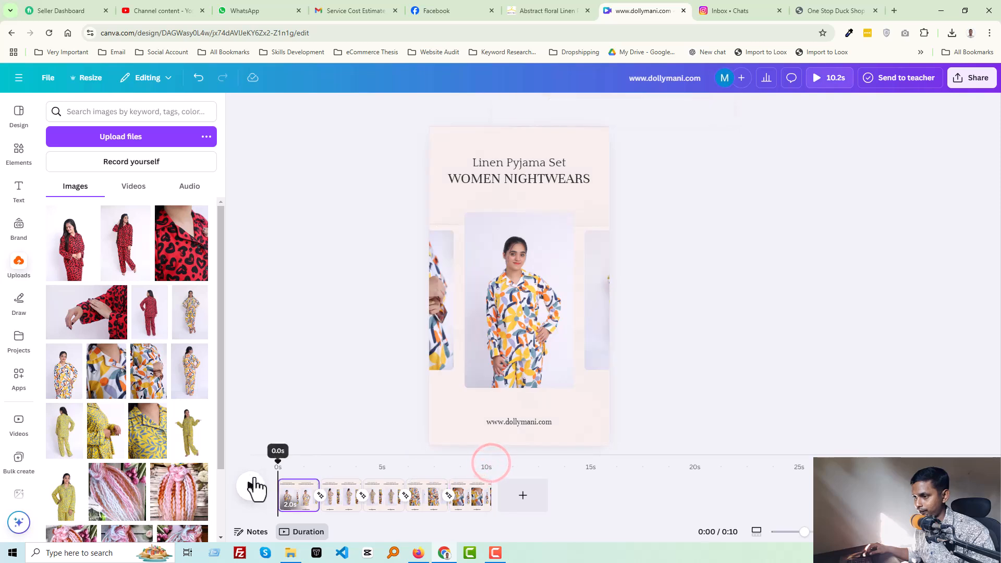